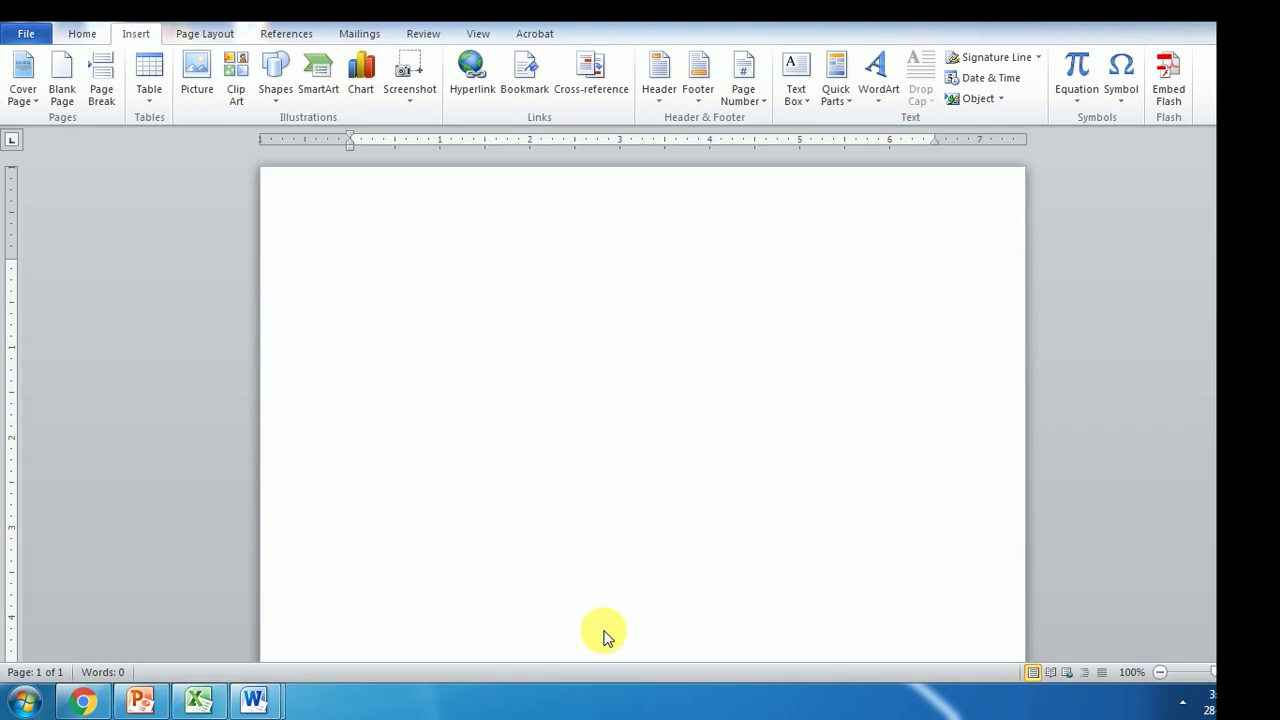
Show slide 9's desktop icons picture in PowerPoint, then switch to the Excel sales sheet
left_click(145, 703)
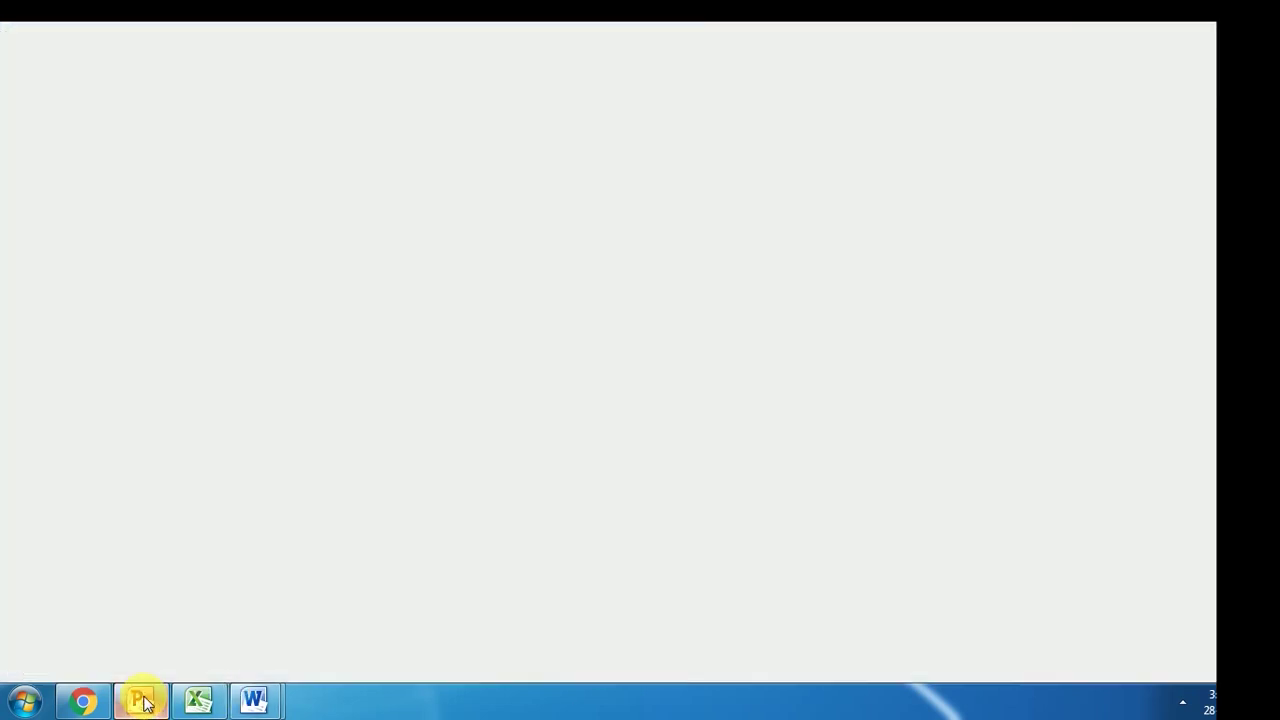
left_click(116, 330)
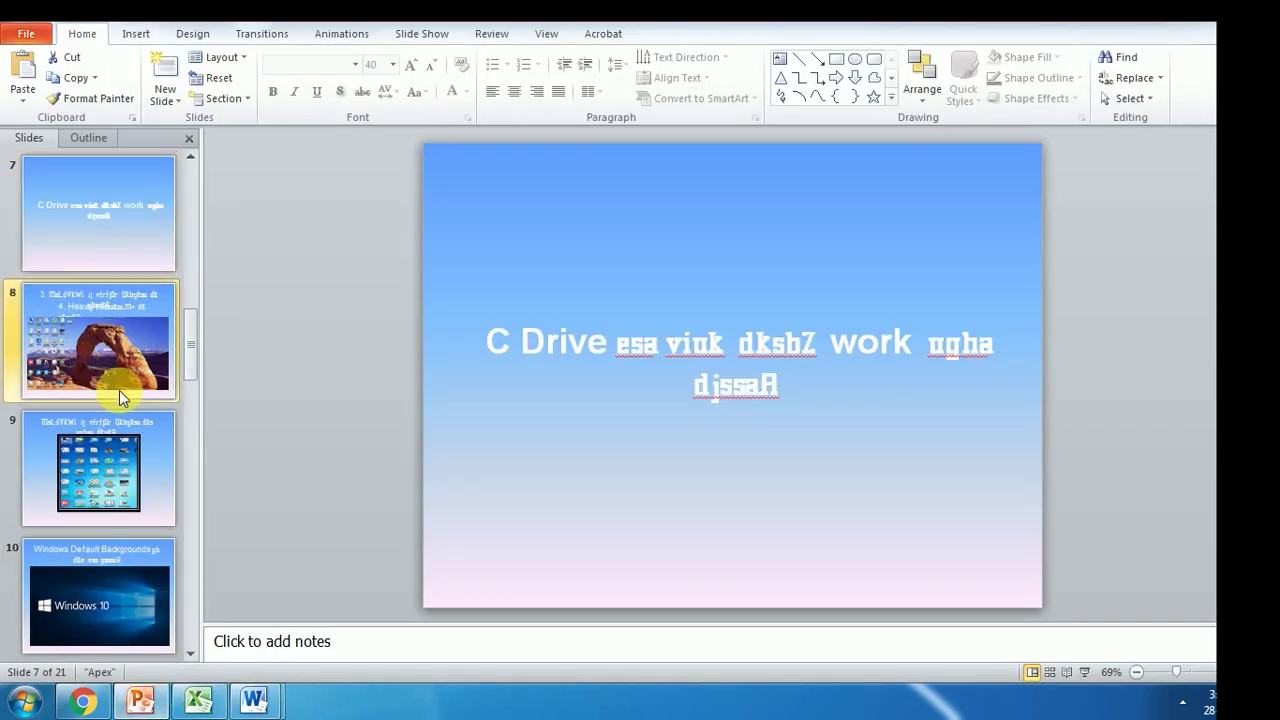
left_click(121, 440)
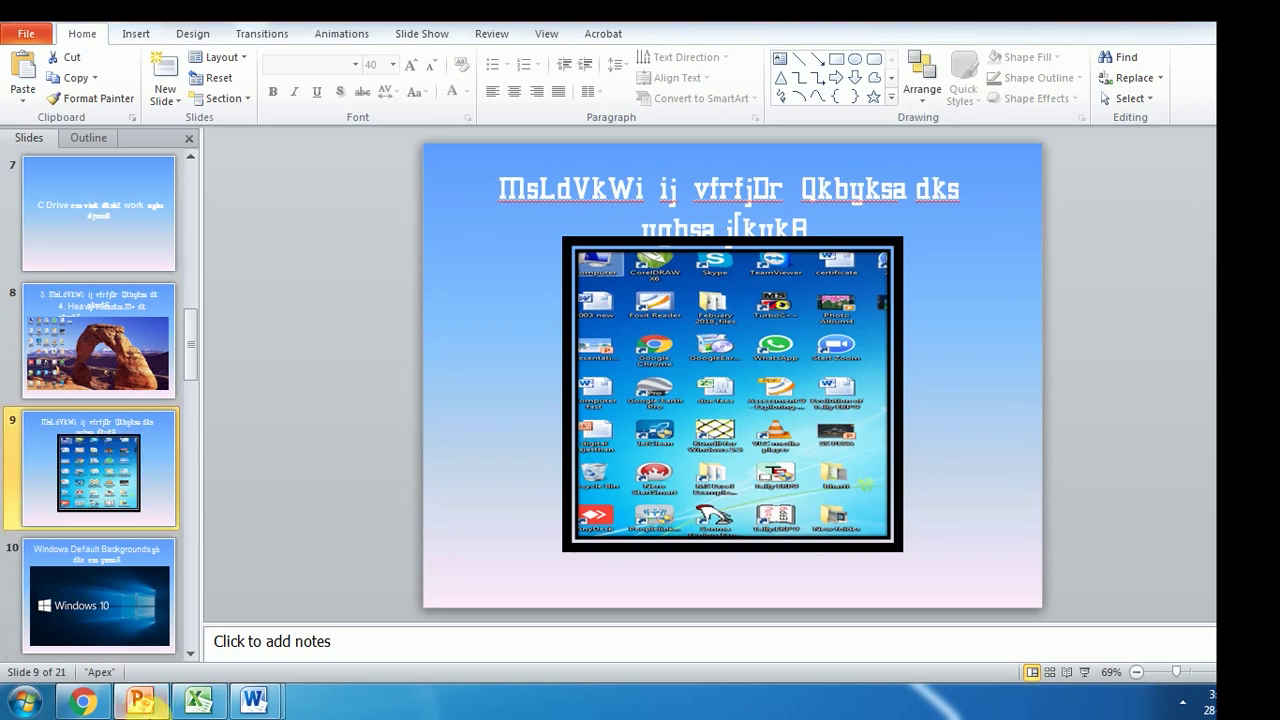
left_click(213, 706)
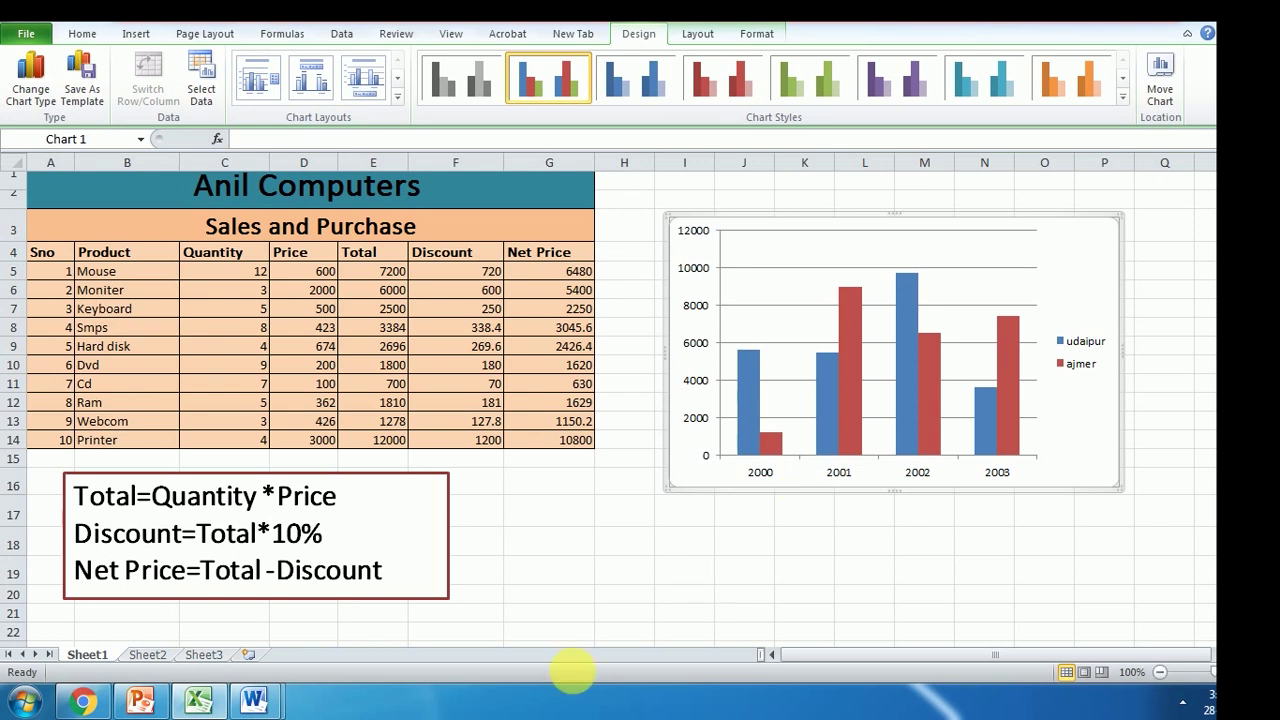
mouse_move(255, 700)
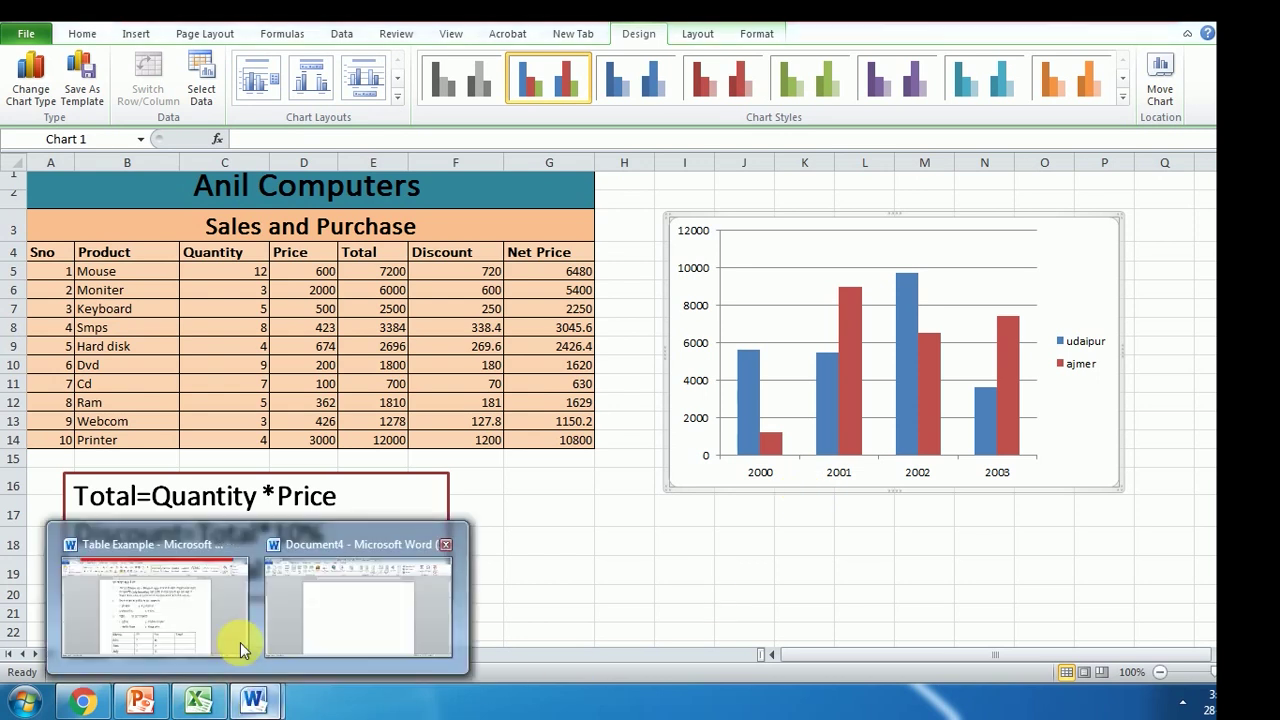
Look over the Month table in the Table Example document, then switch to the blank Document4
left_click(177, 606)
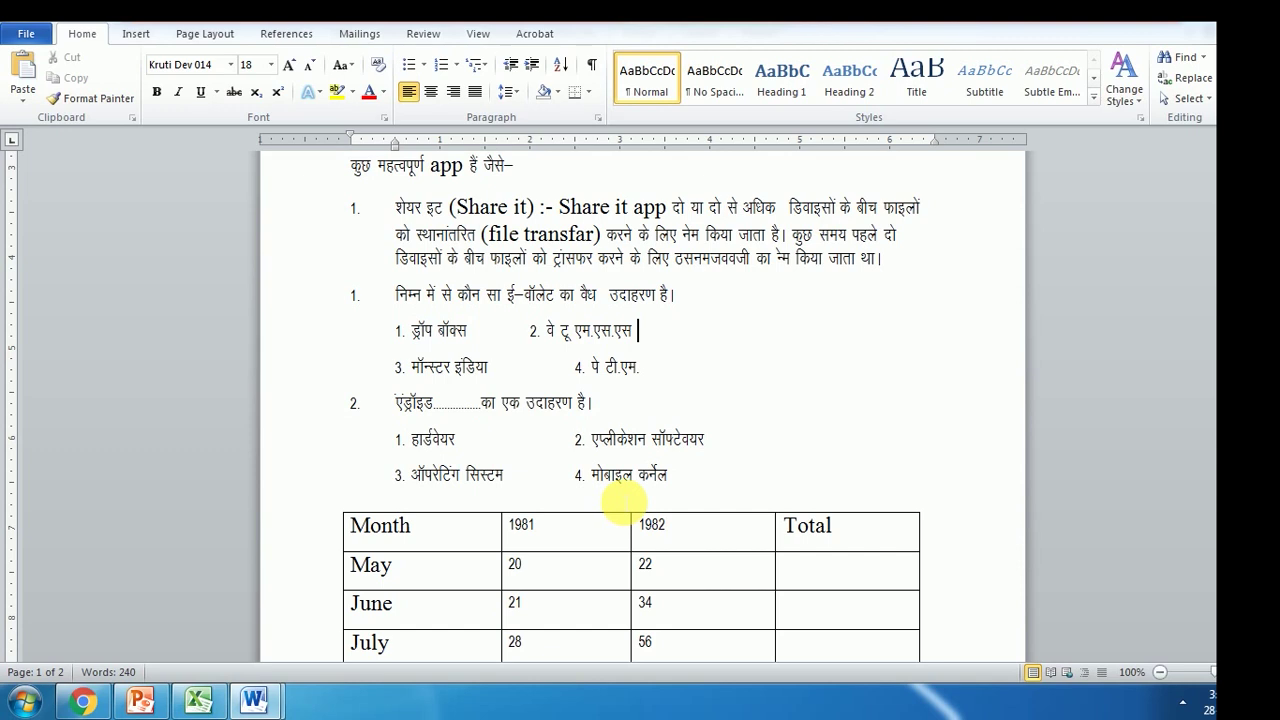
scroll(620, 495, "down", 2)
scroll(620, 495, "down", 1)
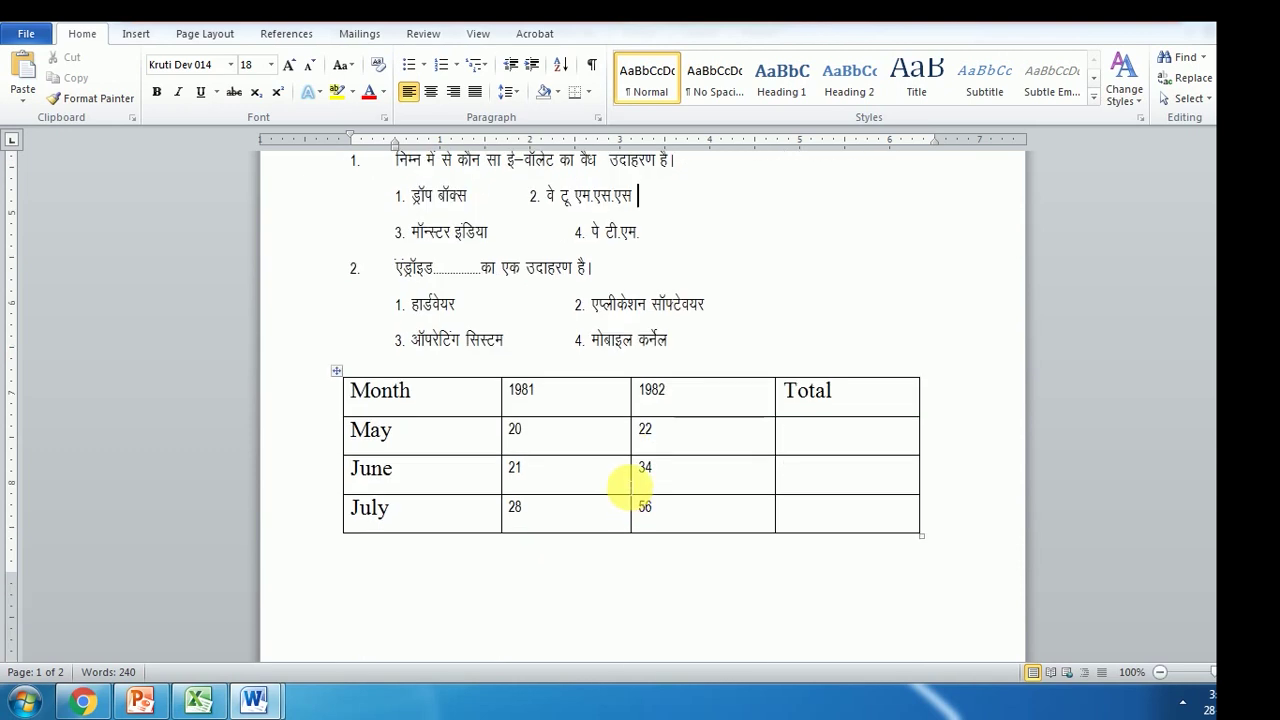
scroll(620, 488, "down", 2)
scroll(620, 486, "up", 2)
scroll(612, 486, "up", 1)
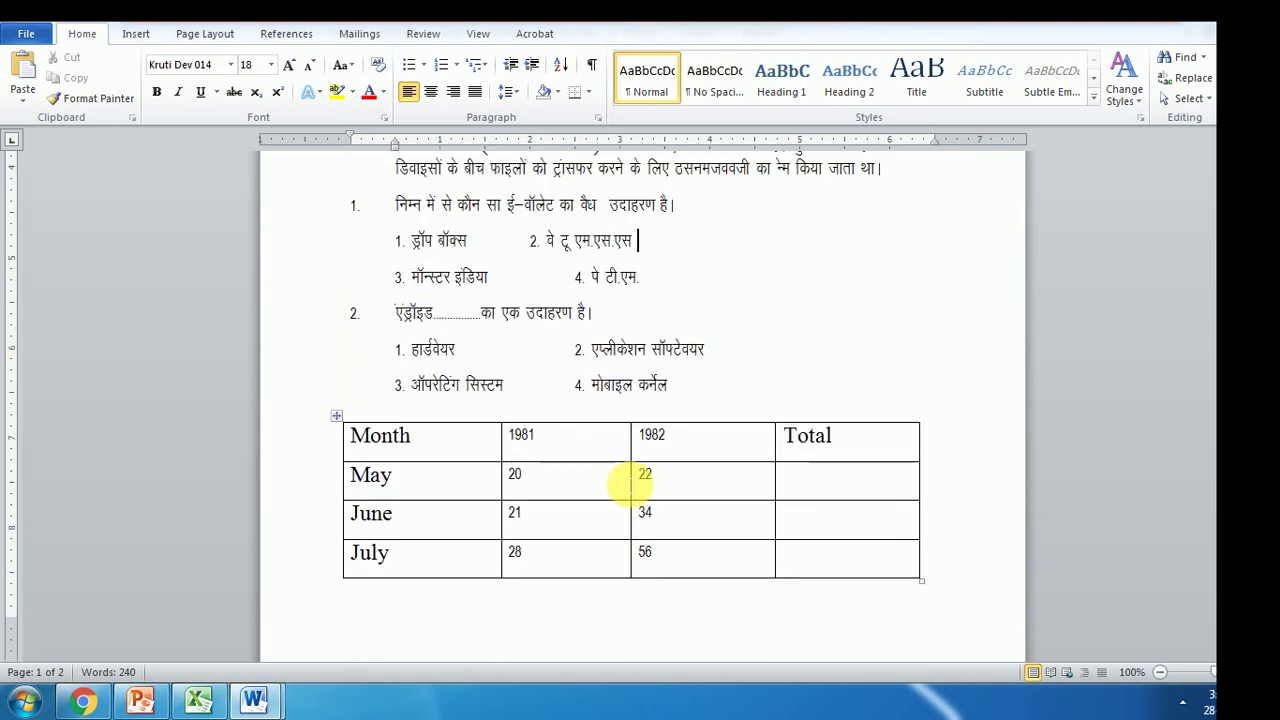
scroll(618, 484, "up", 3)
scroll(620, 484, "up", 4)
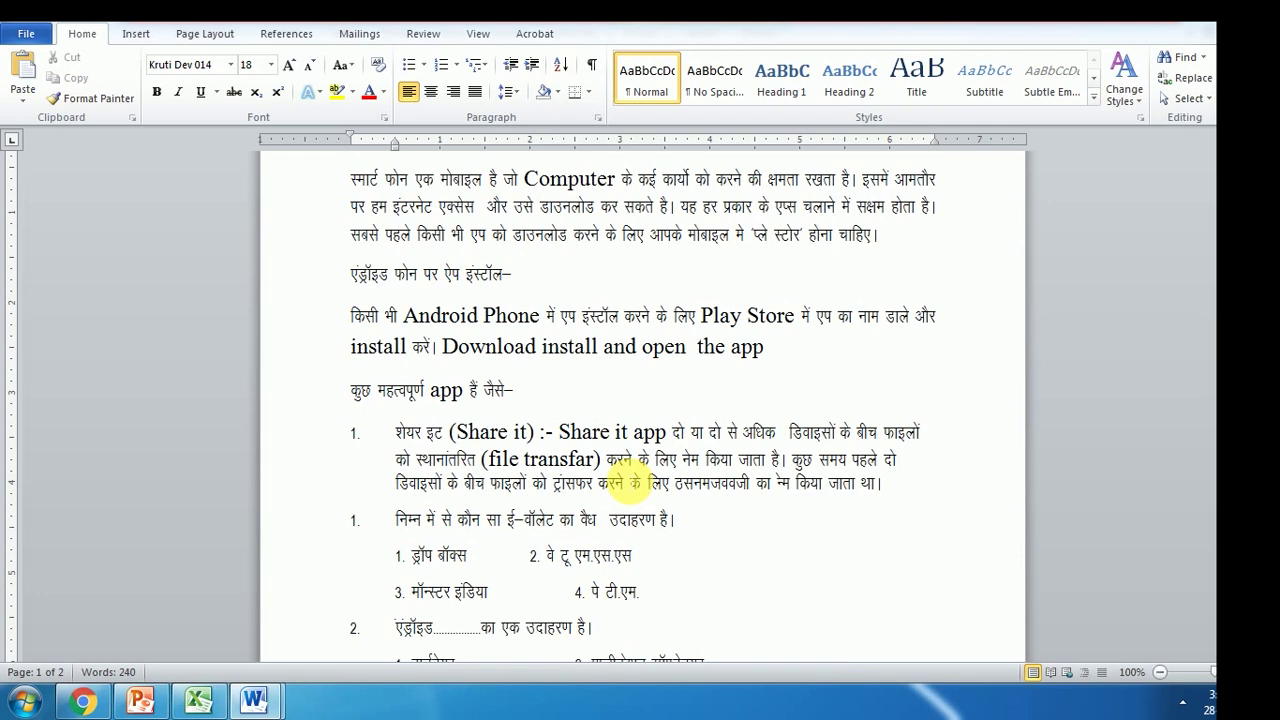
scroll(613, 485, "up", 1)
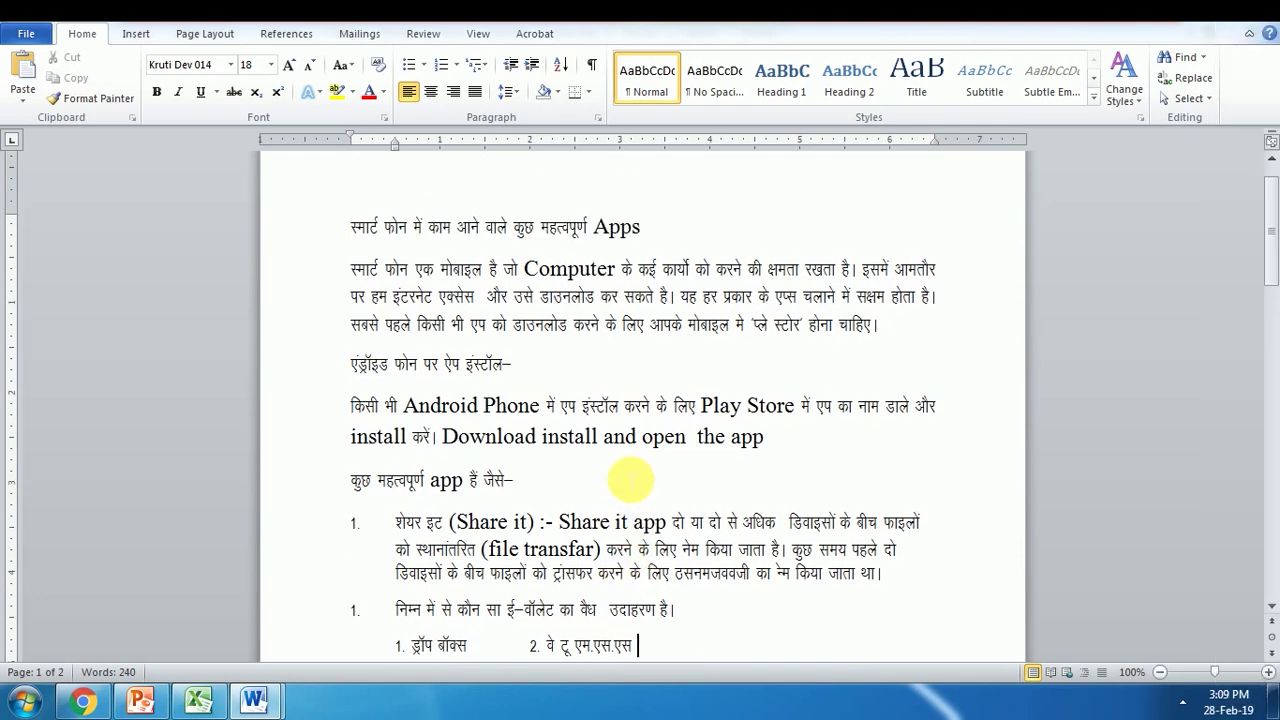
scroll(636, 478, "down", 1)
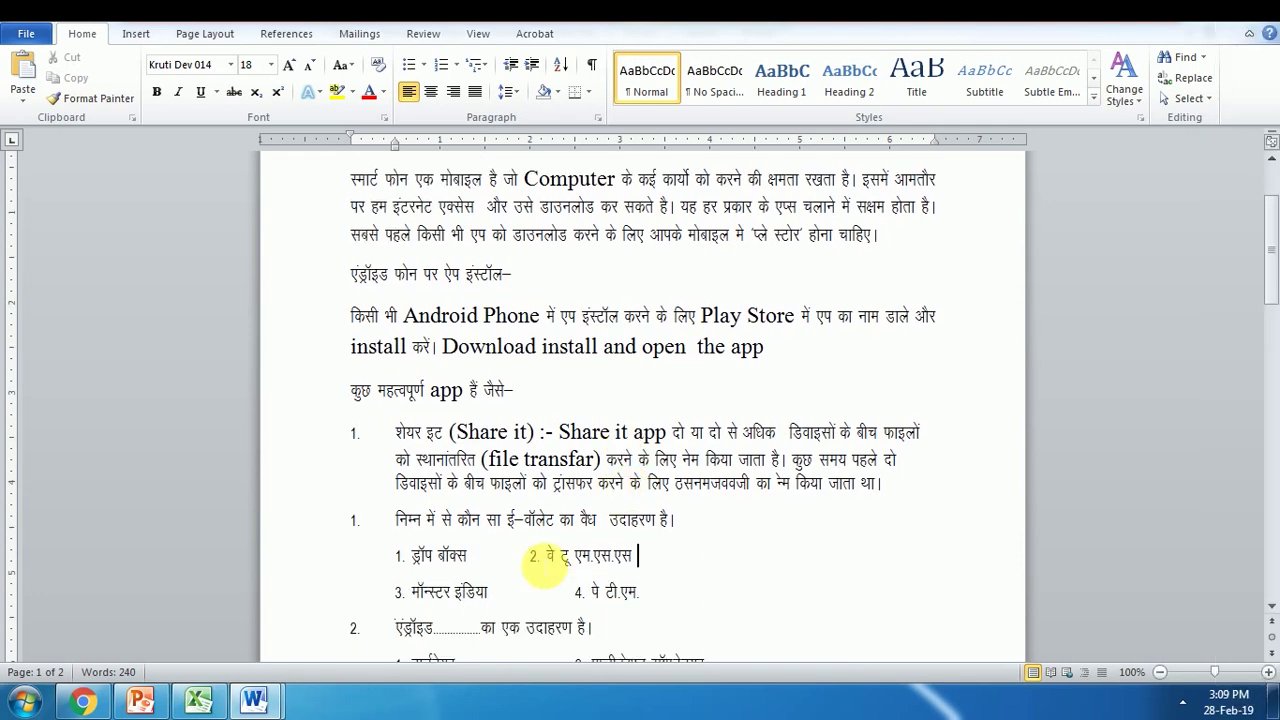
mouse_move(260, 704)
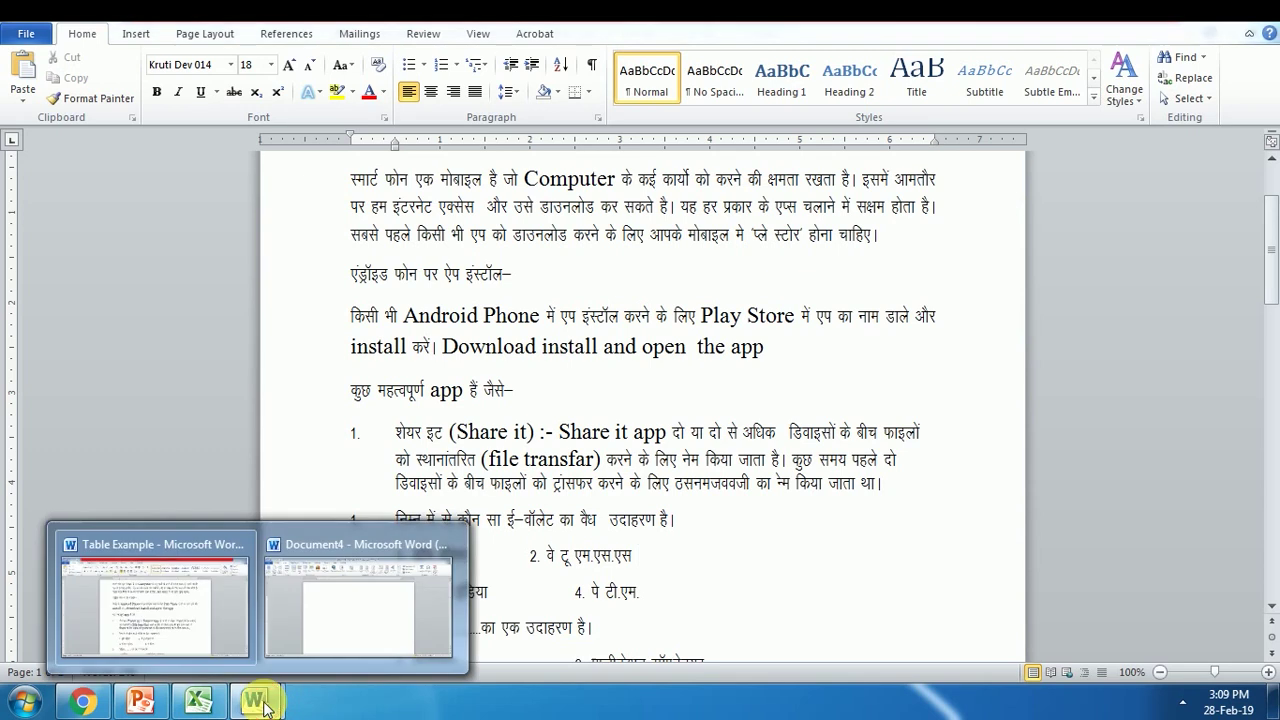
left_click(363, 622)
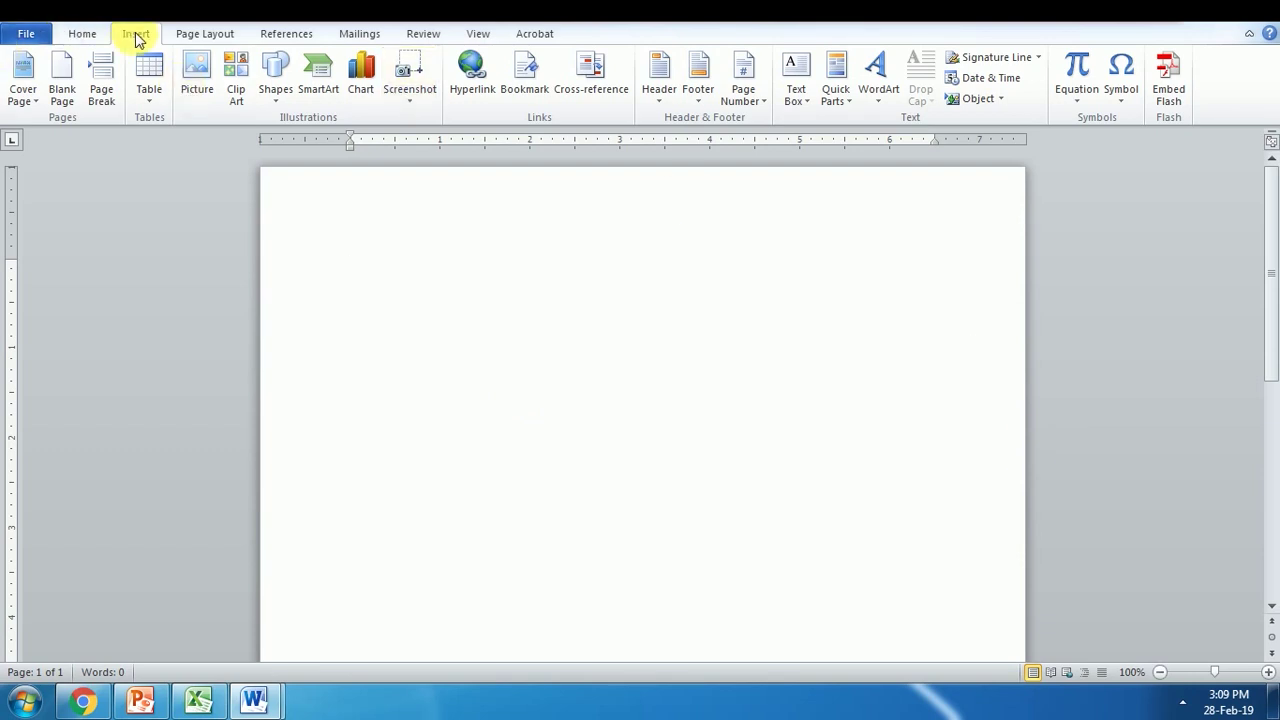
Open the Table grid on the Insert tab to preview a 10x8 table
left_click(149, 90)
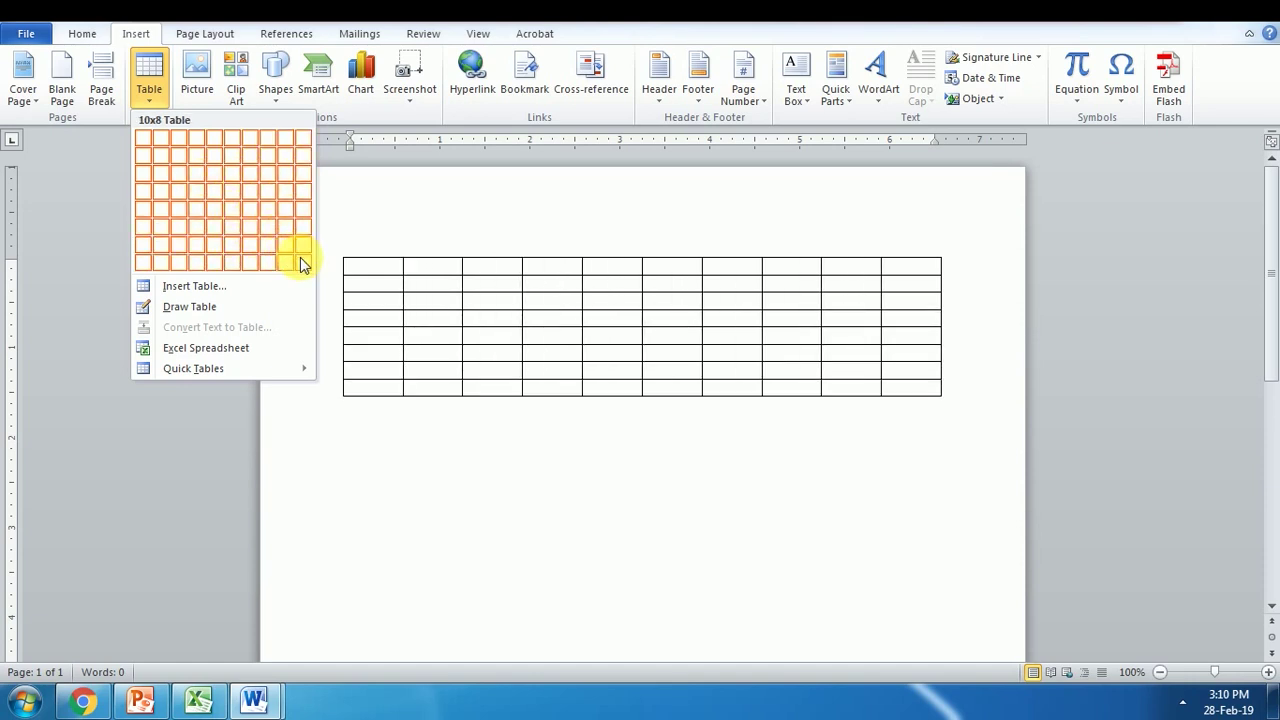
Insert an empty 10-column by 8-row table and move to the paragraph below it
left_click(303, 263)
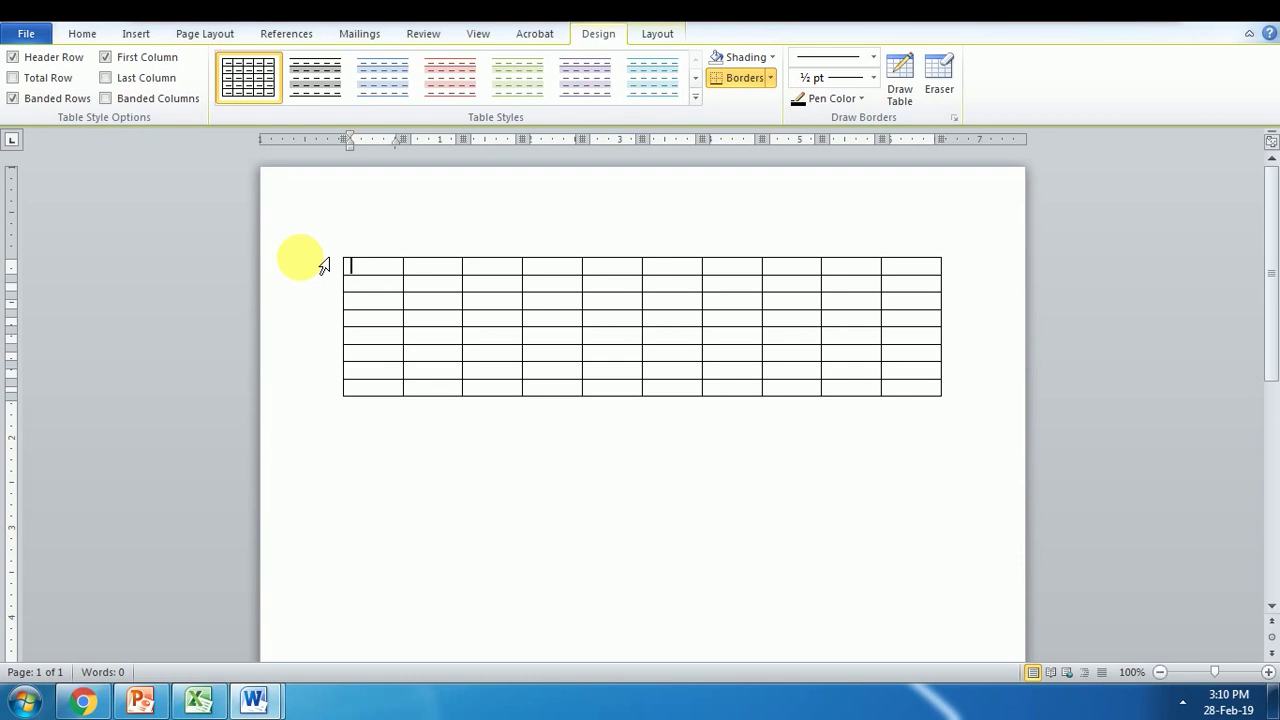
left_click(362, 437)
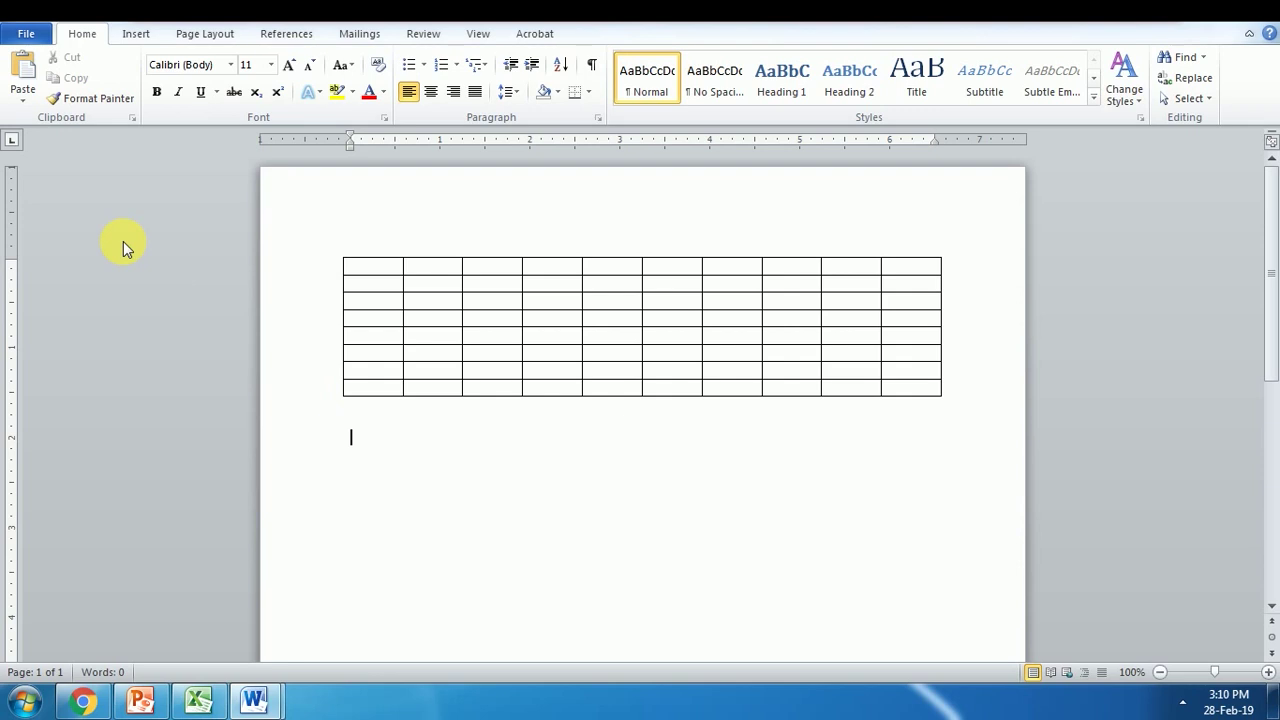
left_click(136, 35)
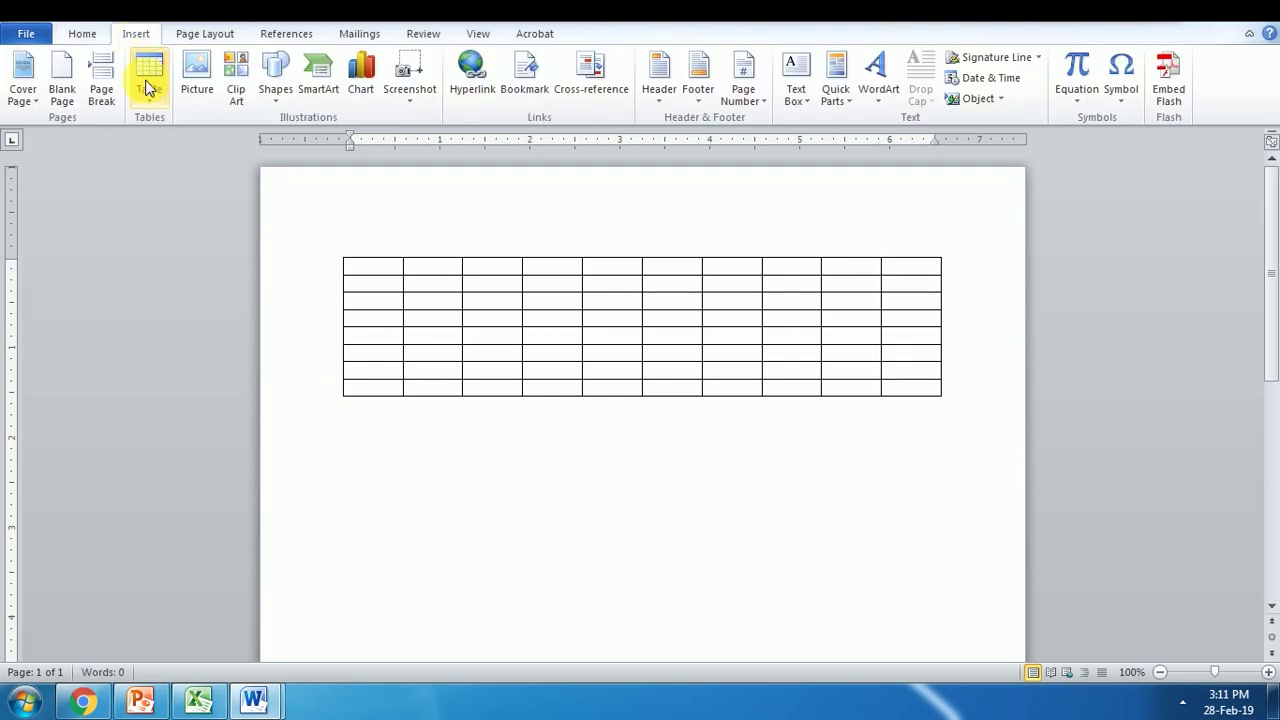
Insert a 10-column, 15-row table set to AutoFit to window through the Insert Table dialog
left_click(148, 80)
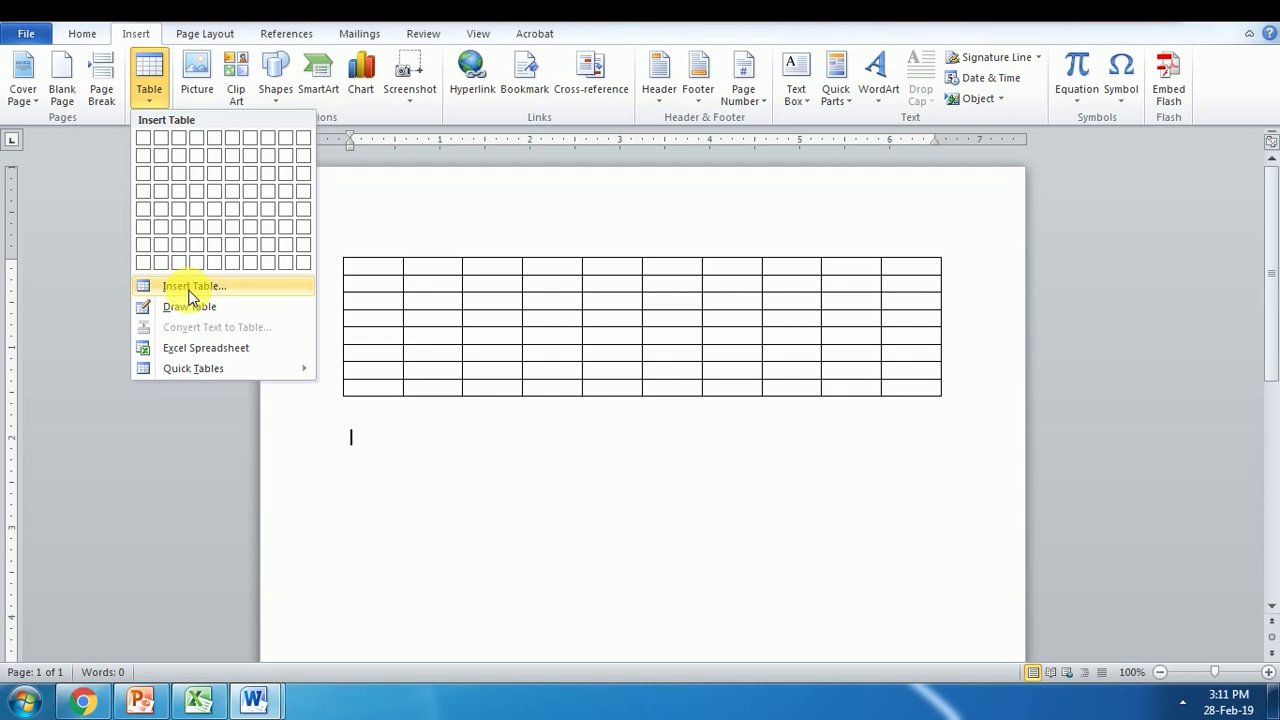
left_click(190, 290)
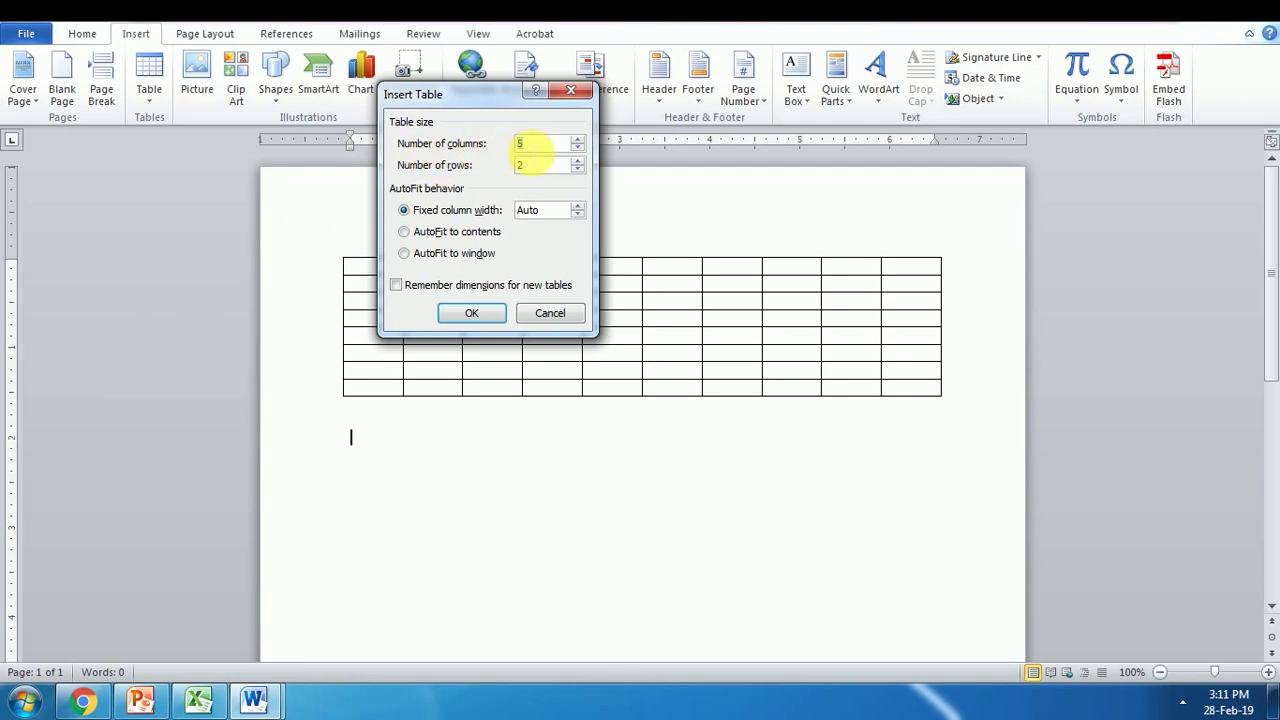
type("1")
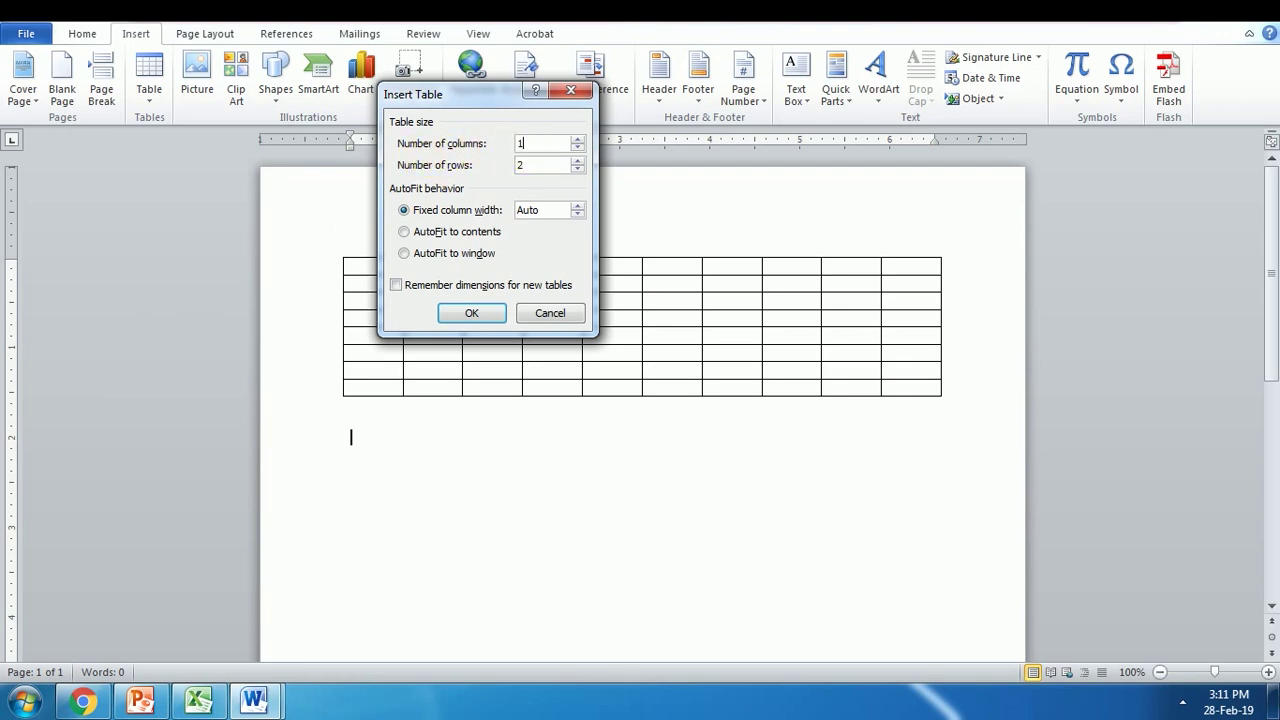
type("0")
left_click(522, 165)
key("BackSpace")
type("15")
left_click(405, 255)
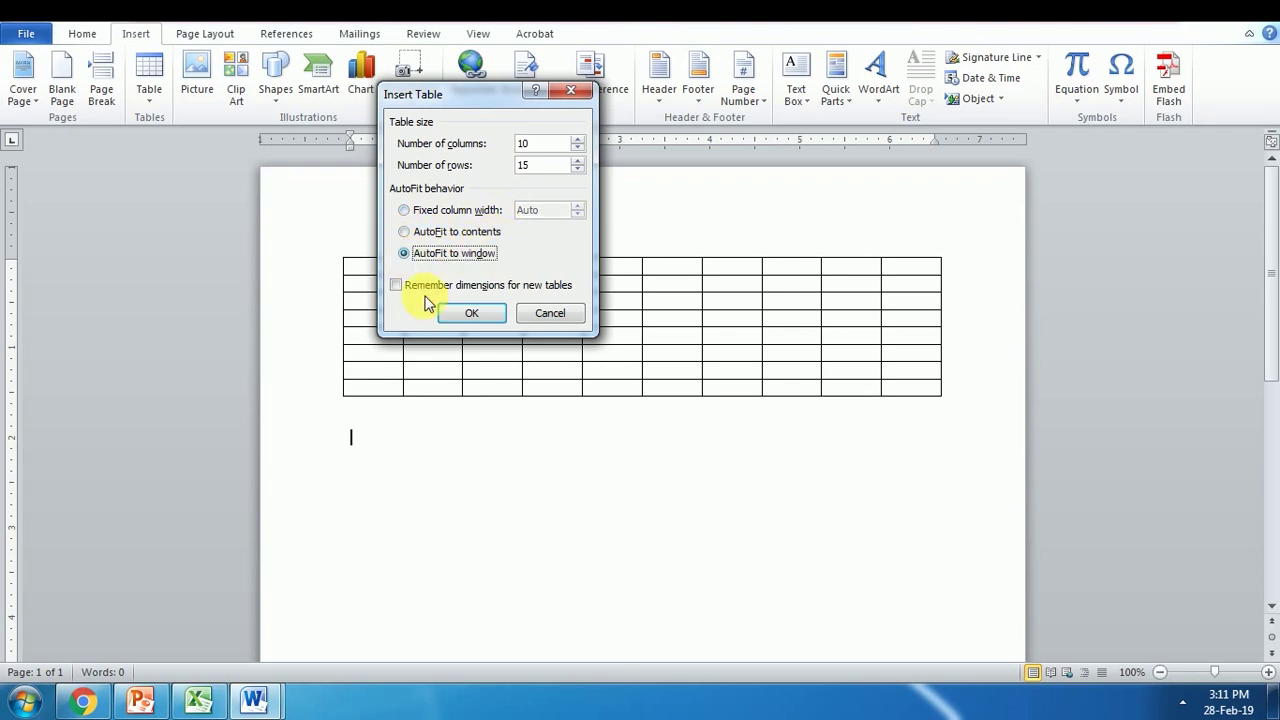
left_click(452, 316)
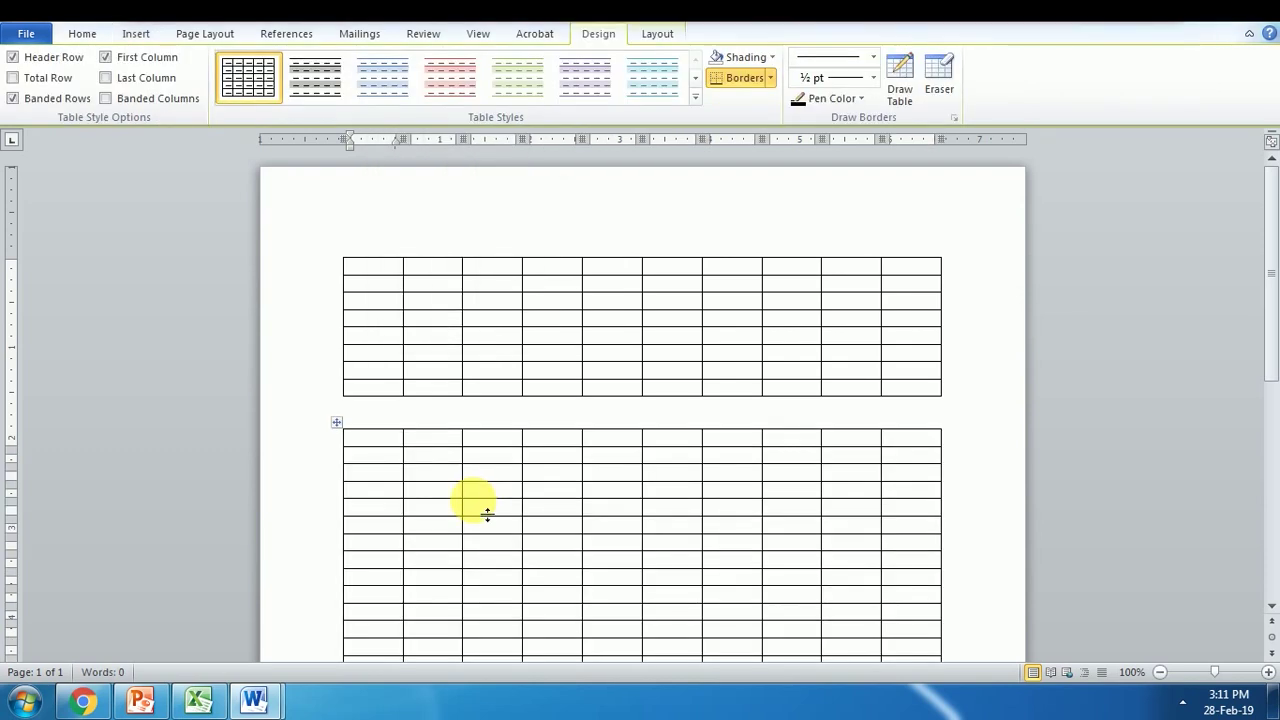
Place the insertion point in the empty paragraph below the 10-by-15 table and bring up the Table options
scroll(475, 500, "down", 3)
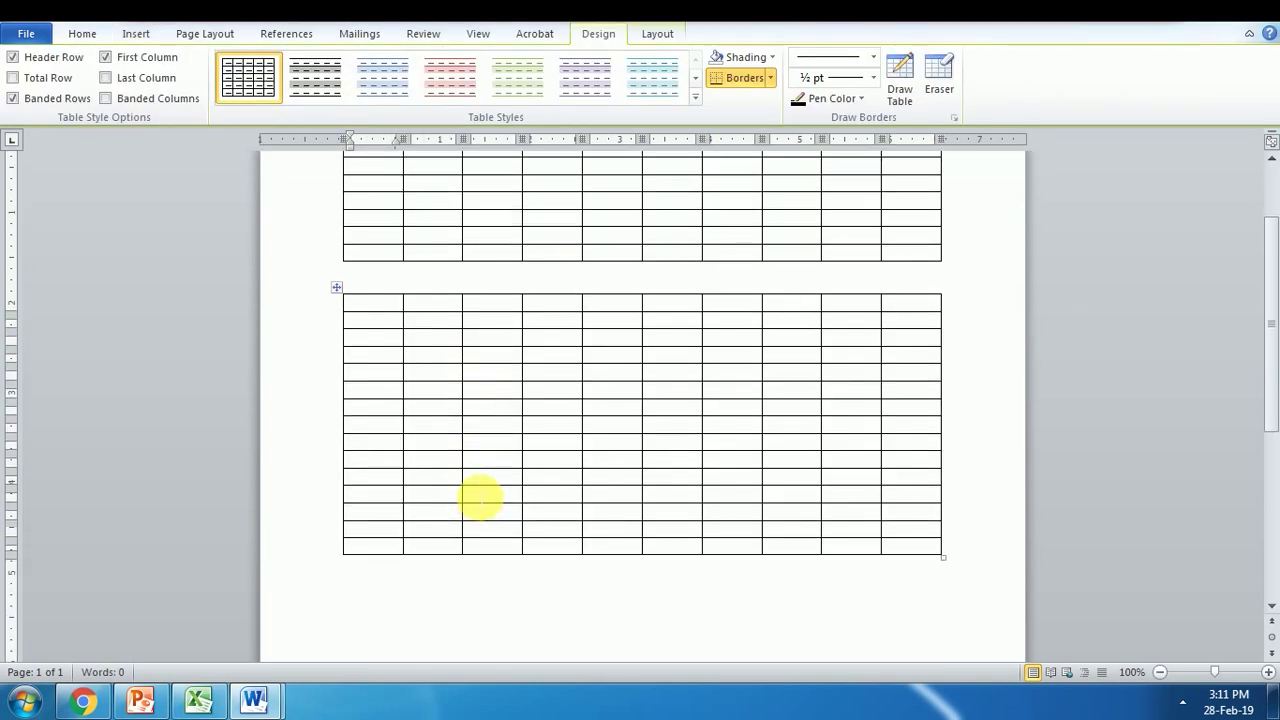
scroll(480, 497, "down", 2)
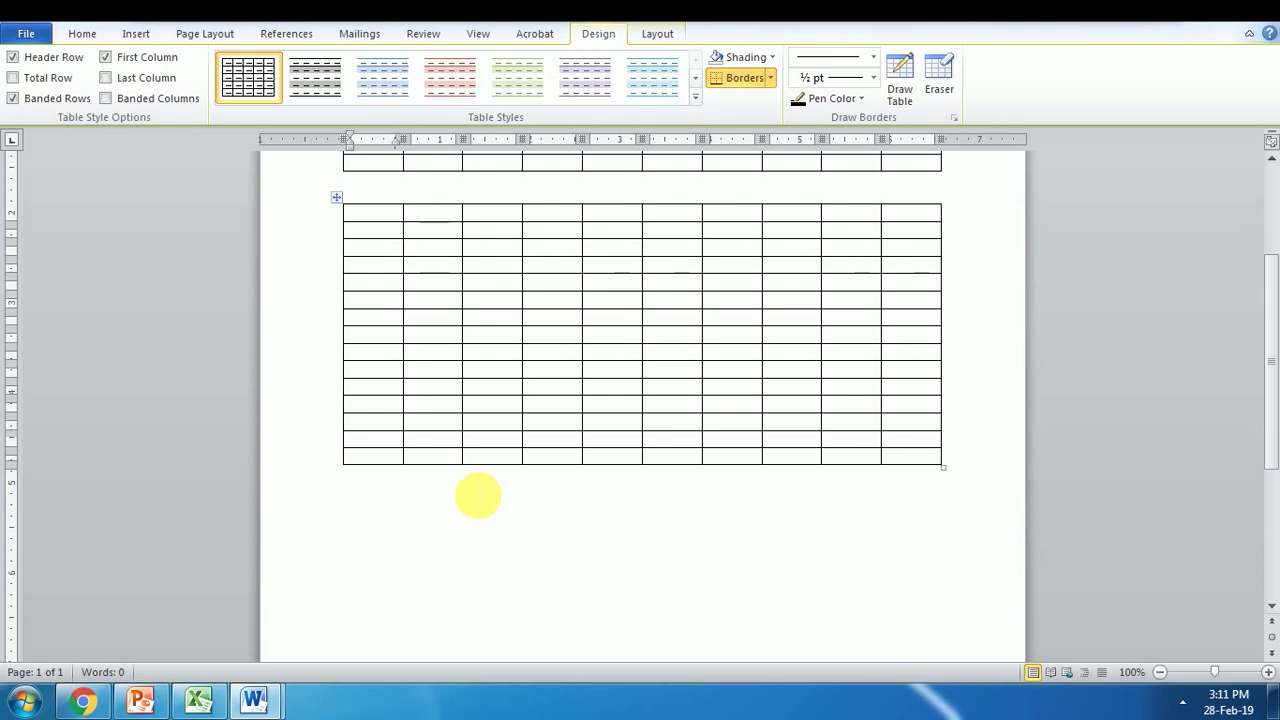
left_click(391, 517)
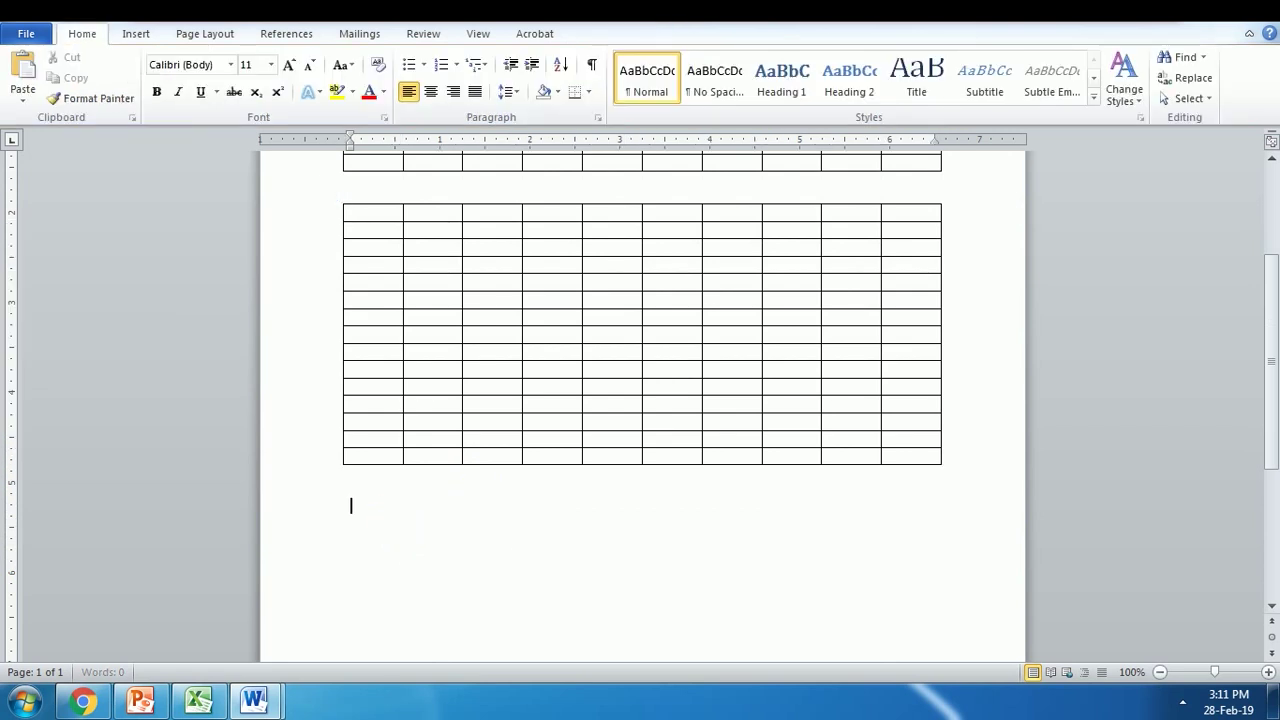
left_click(400, 524)
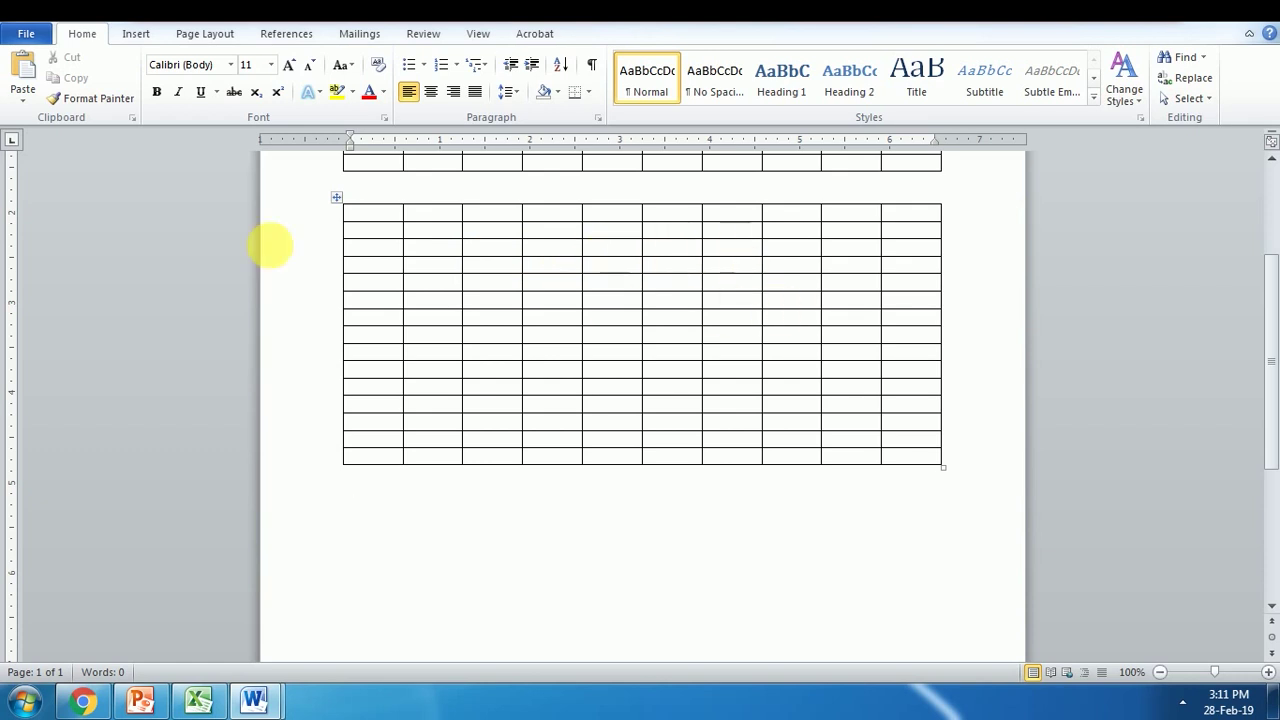
left_click(136, 34)
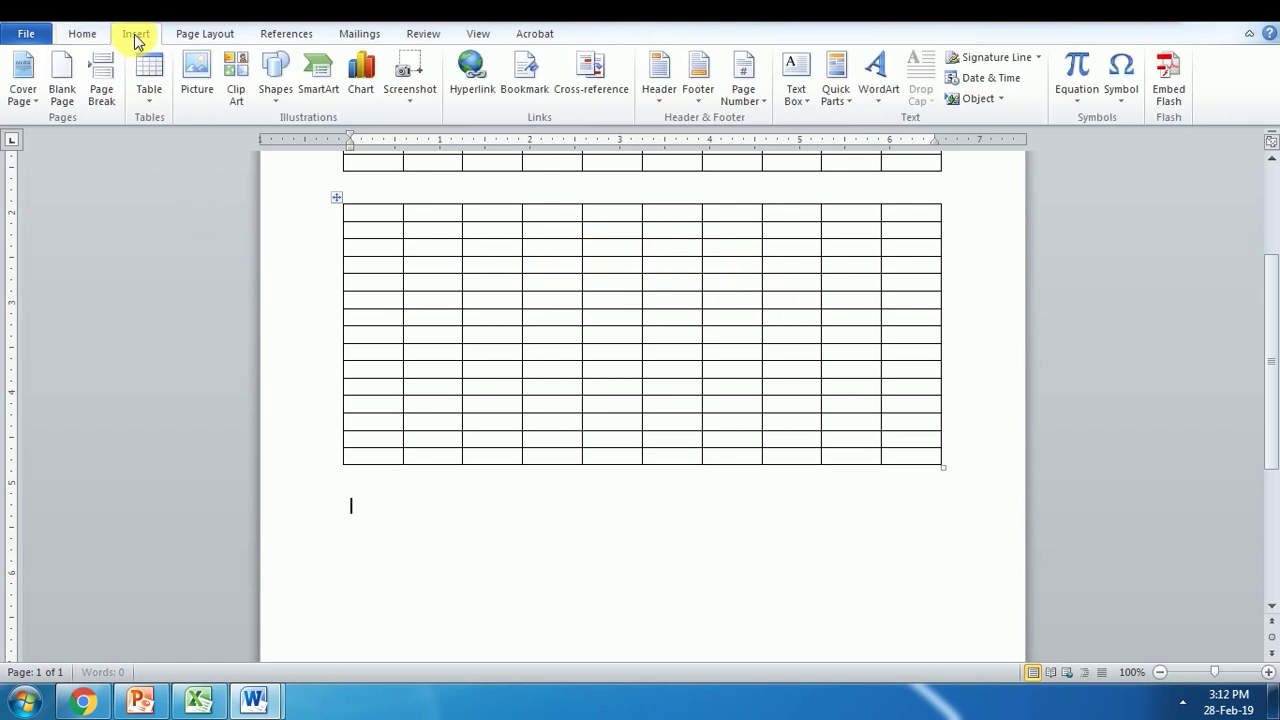
left_click(153, 100)
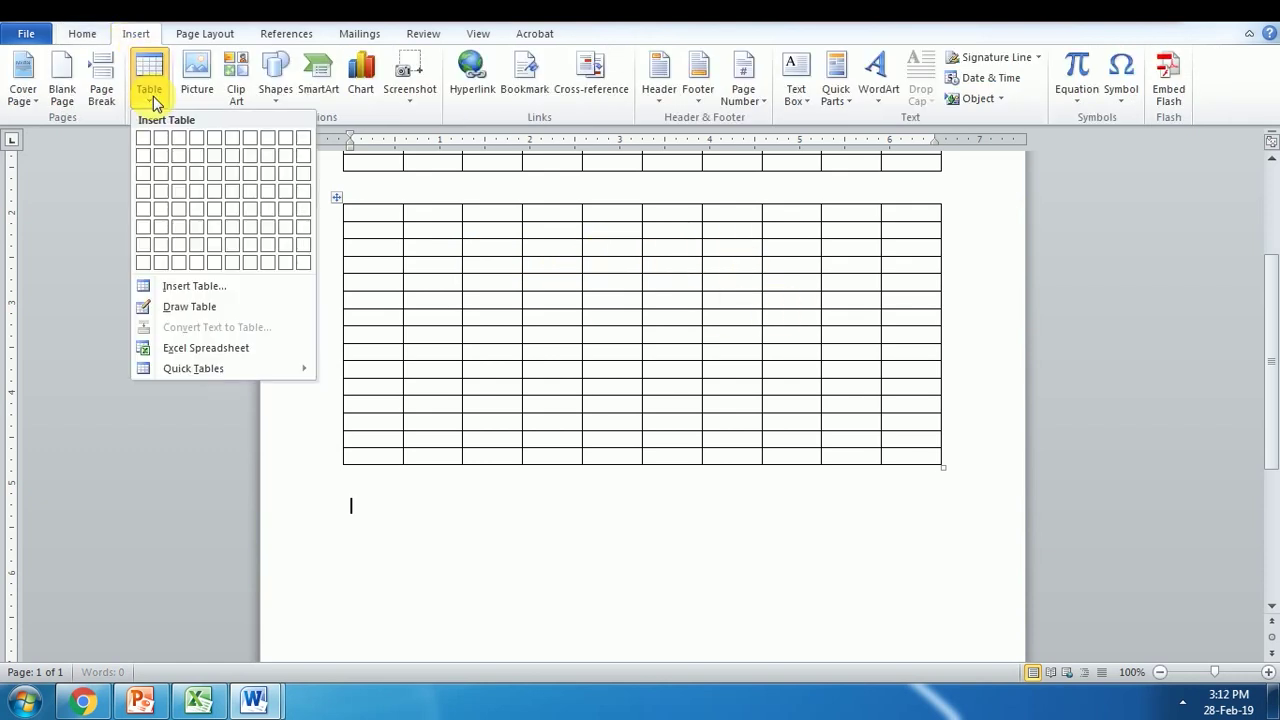
With Draw Table, outline the outer box of a new table below the grid tables
left_click(207, 307)
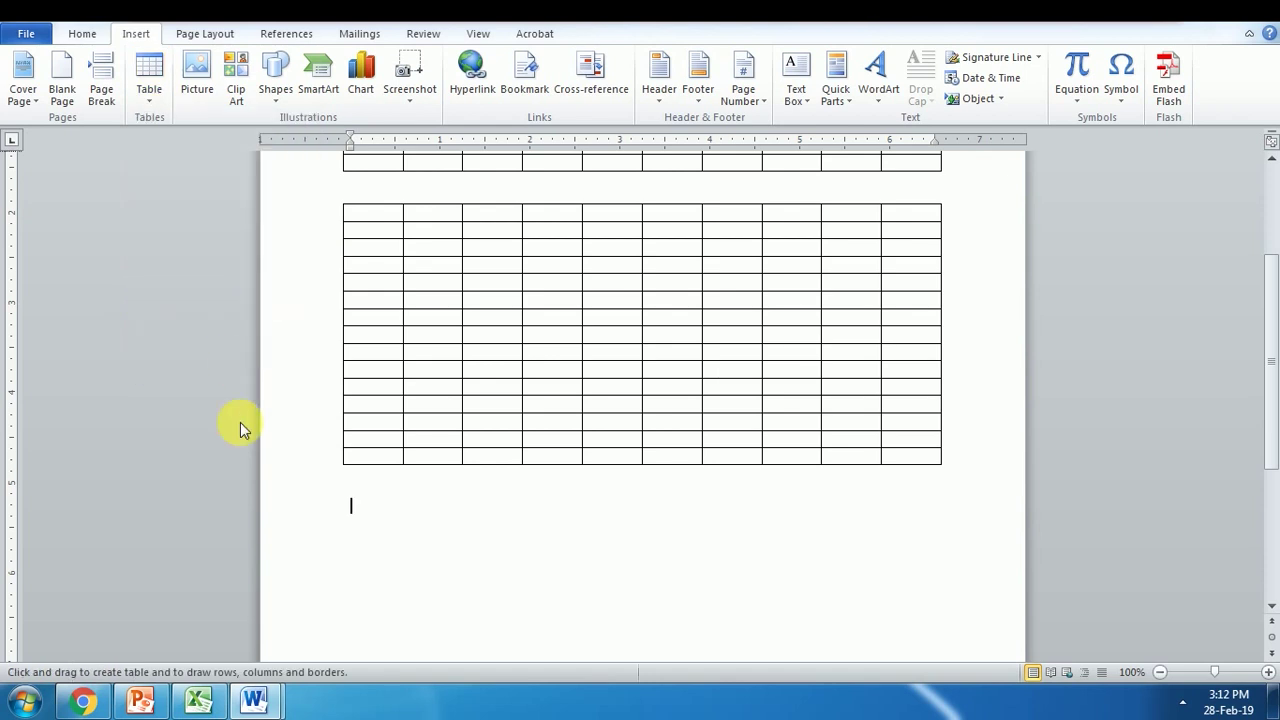
scroll(541, 538, "down", 2)
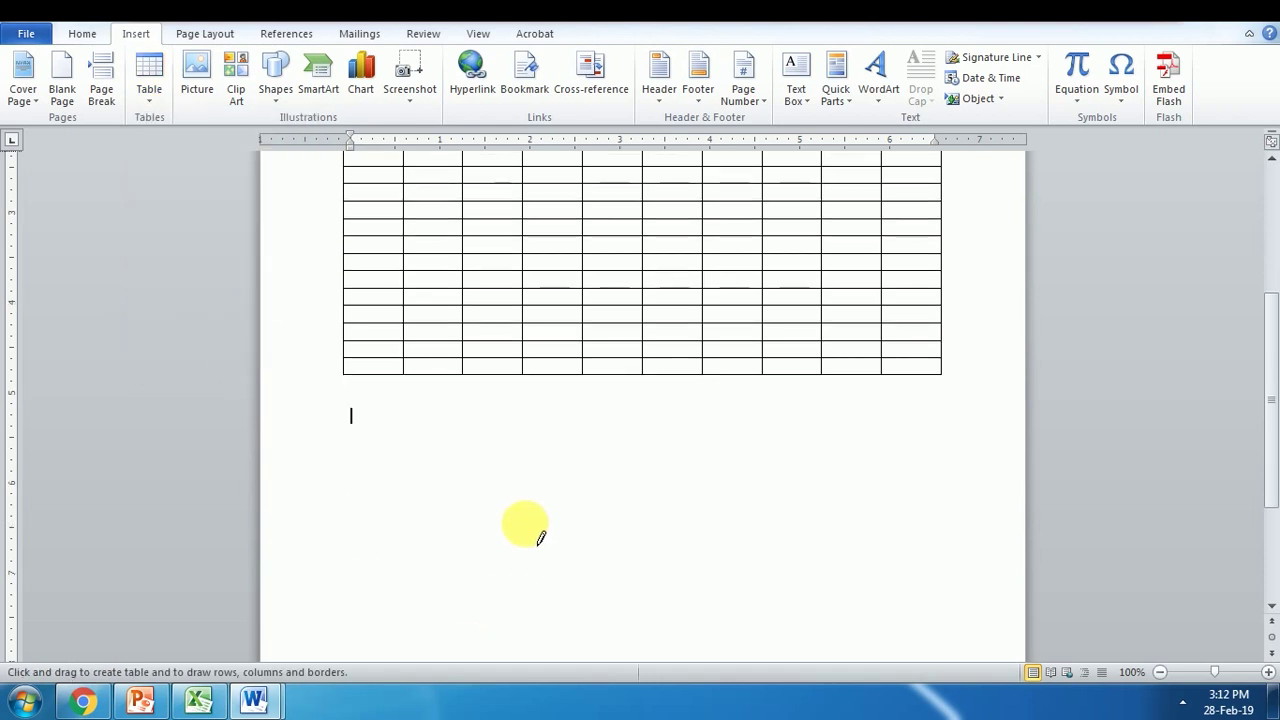
scroll(541, 538, "down", 2)
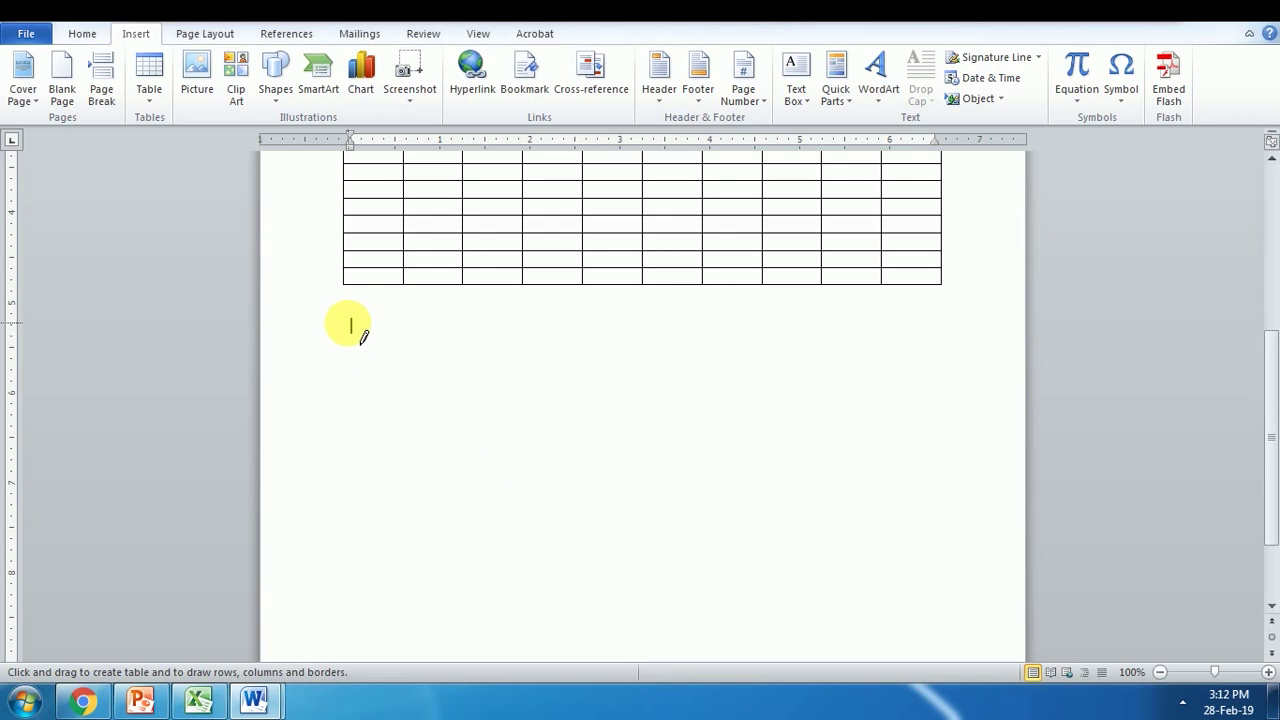
left_click_drag(348, 323, 845, 537)
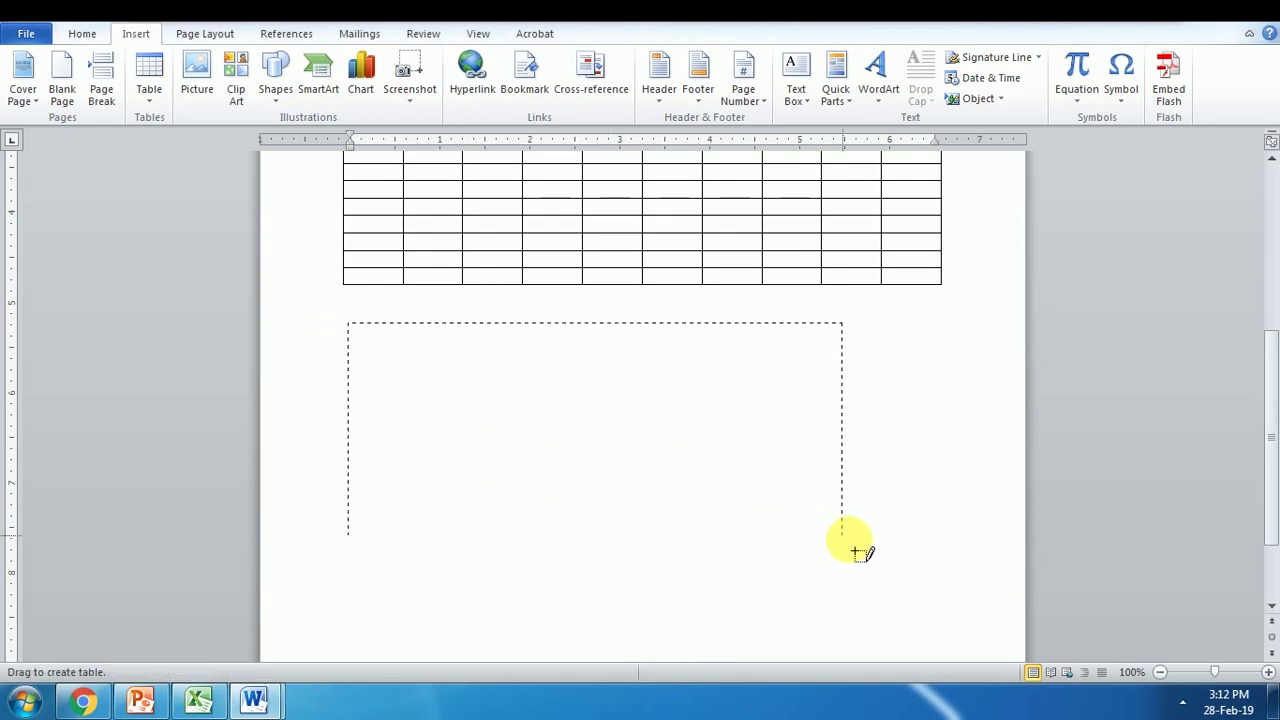
left_click_drag(855, 552, 944, 573)
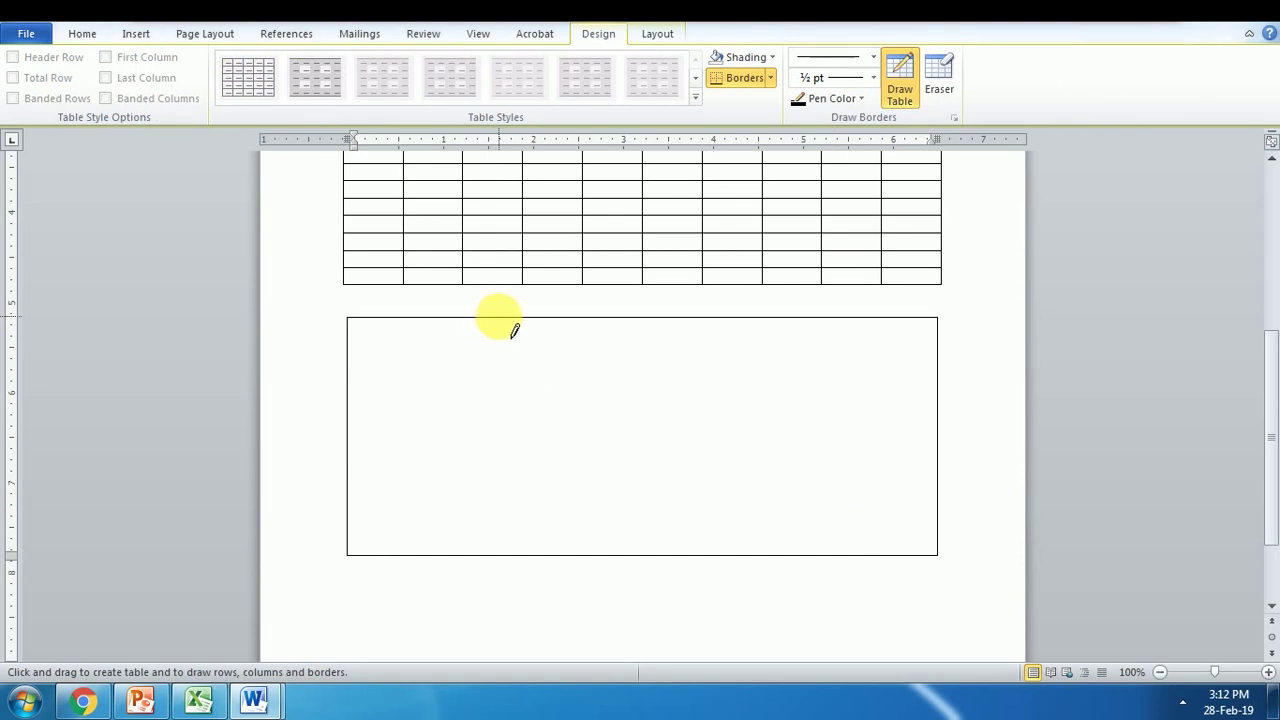
Divide the drawn box into three uneven columns and three rows, then start a new document
left_click_drag(505, 318, 518, 492)
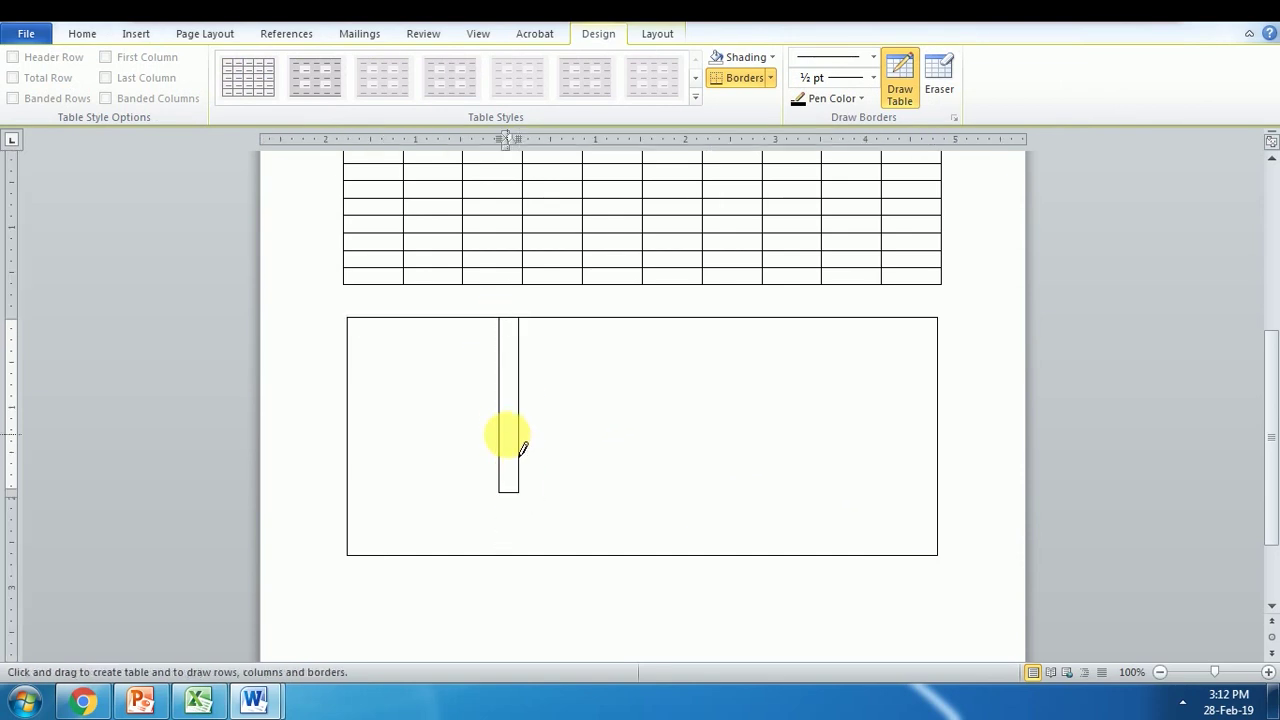
key("ctrl+z")
left_click_drag(511, 318, 517, 508)
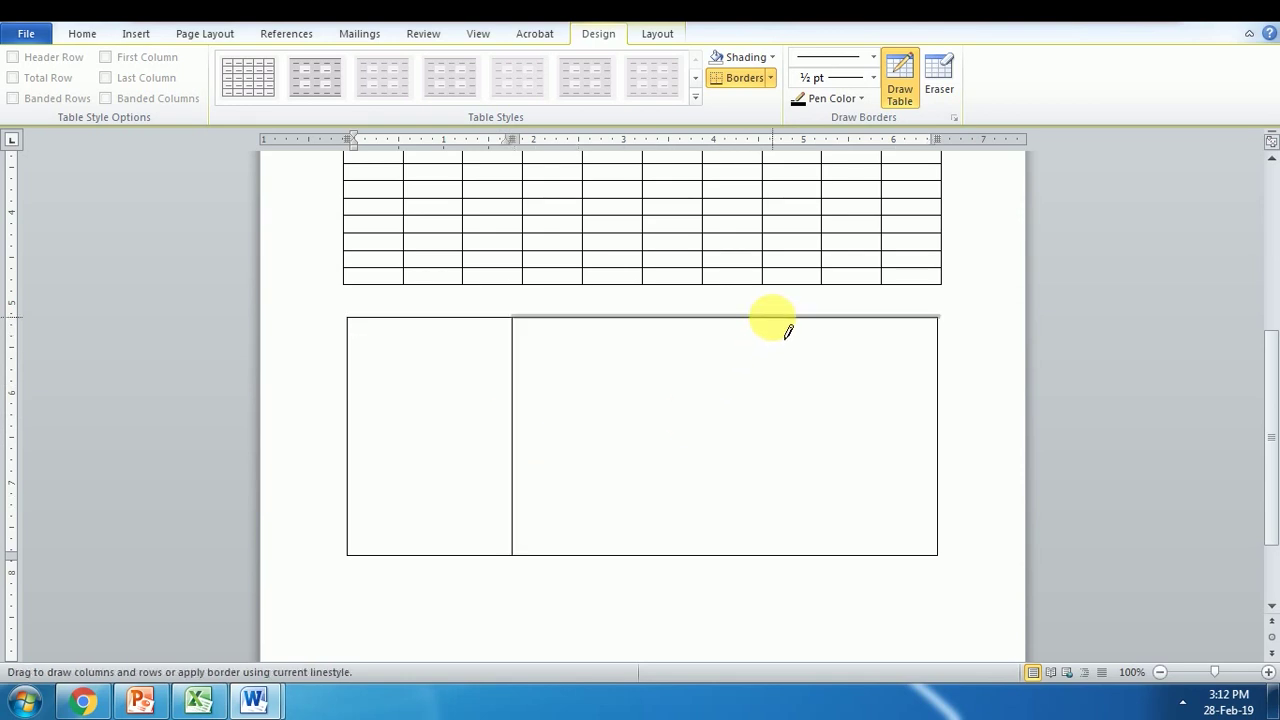
left_click_drag(772, 320, 775, 500)
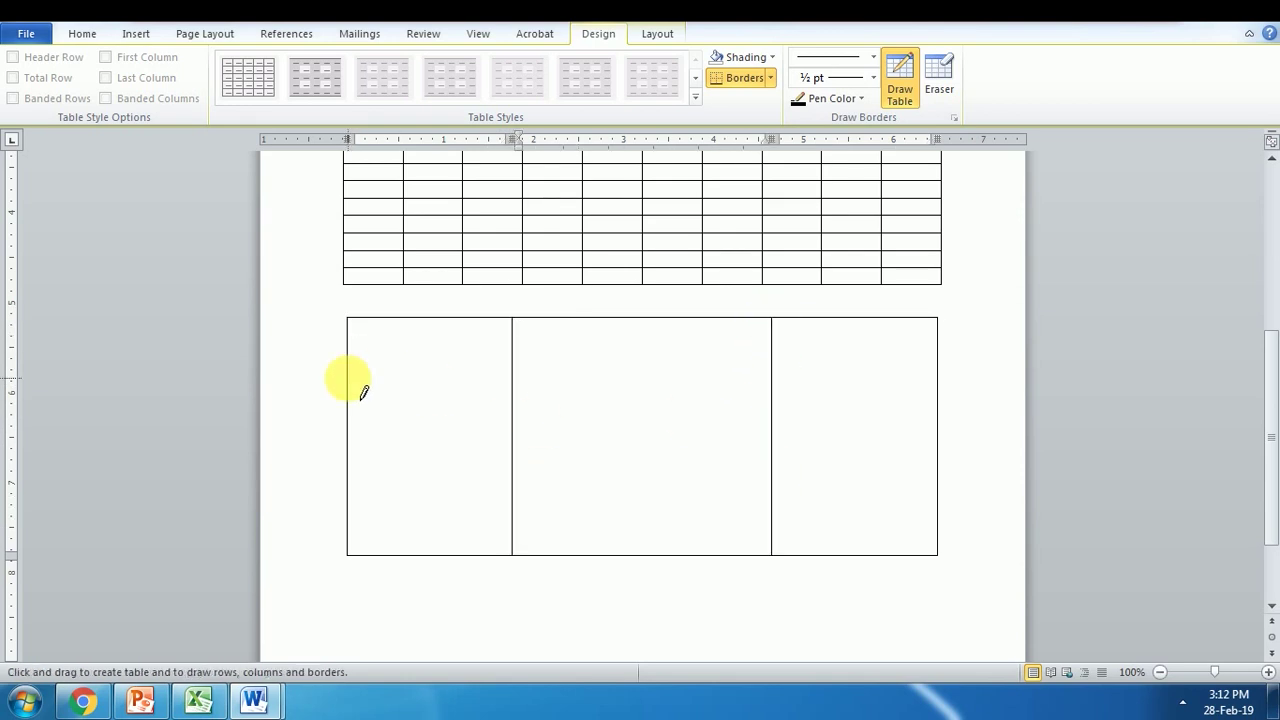
left_click_drag(348, 378, 905, 380)
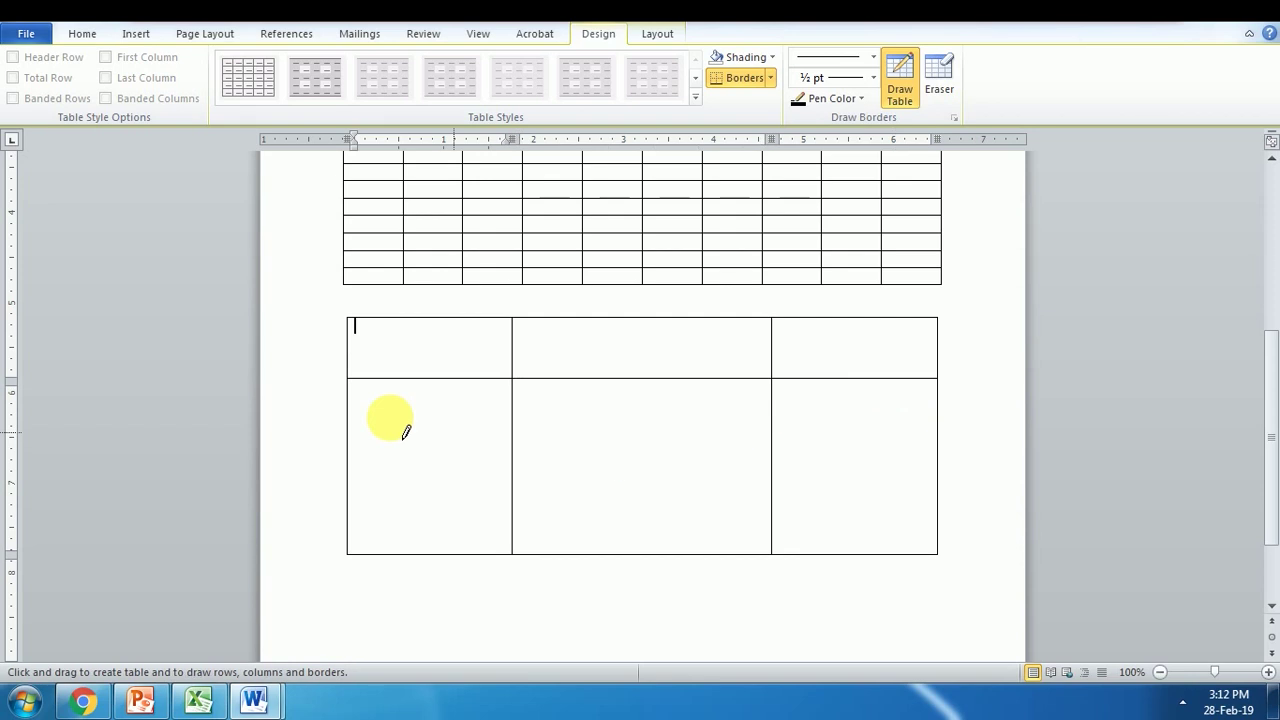
mouse_move(350, 505)
left_mouse_down()
mouse_move(880, 507)
mouse_move(834, 507)
left_mouse_up()
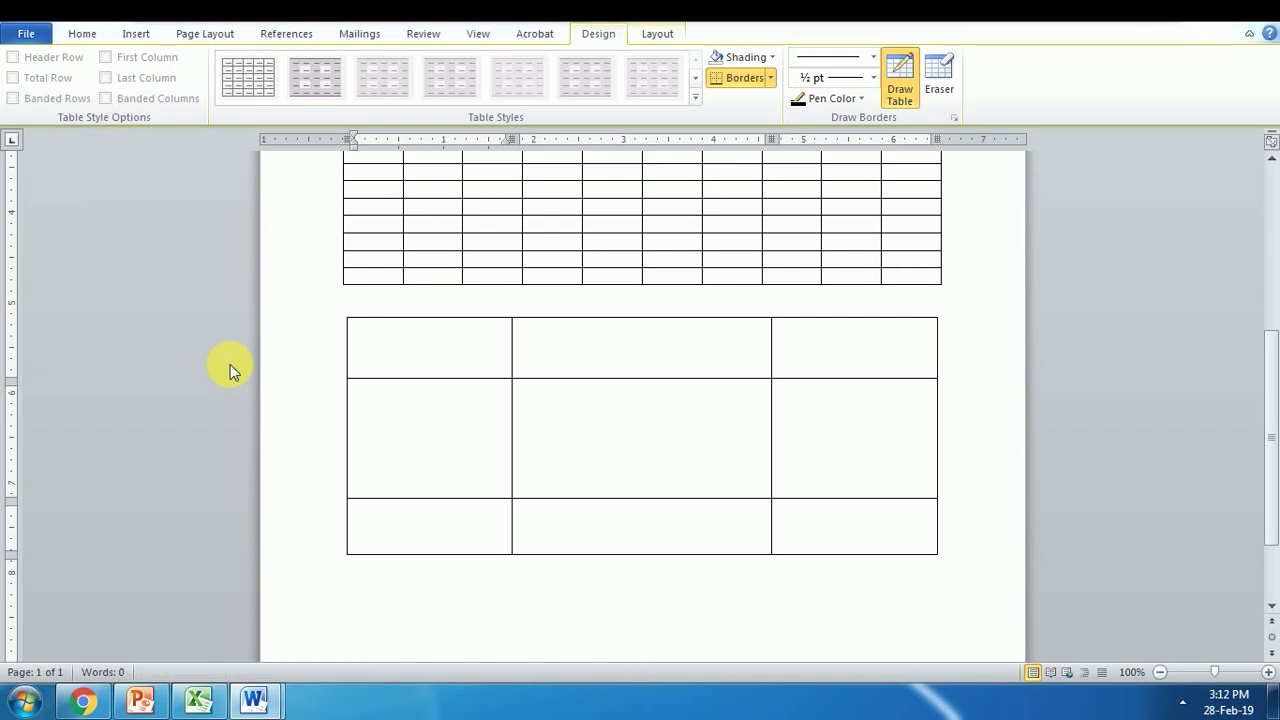
key("ctrl+n")
Embed an empty Excel Spreadsheet table on the new page, then return to Word
left_click(132, 35)
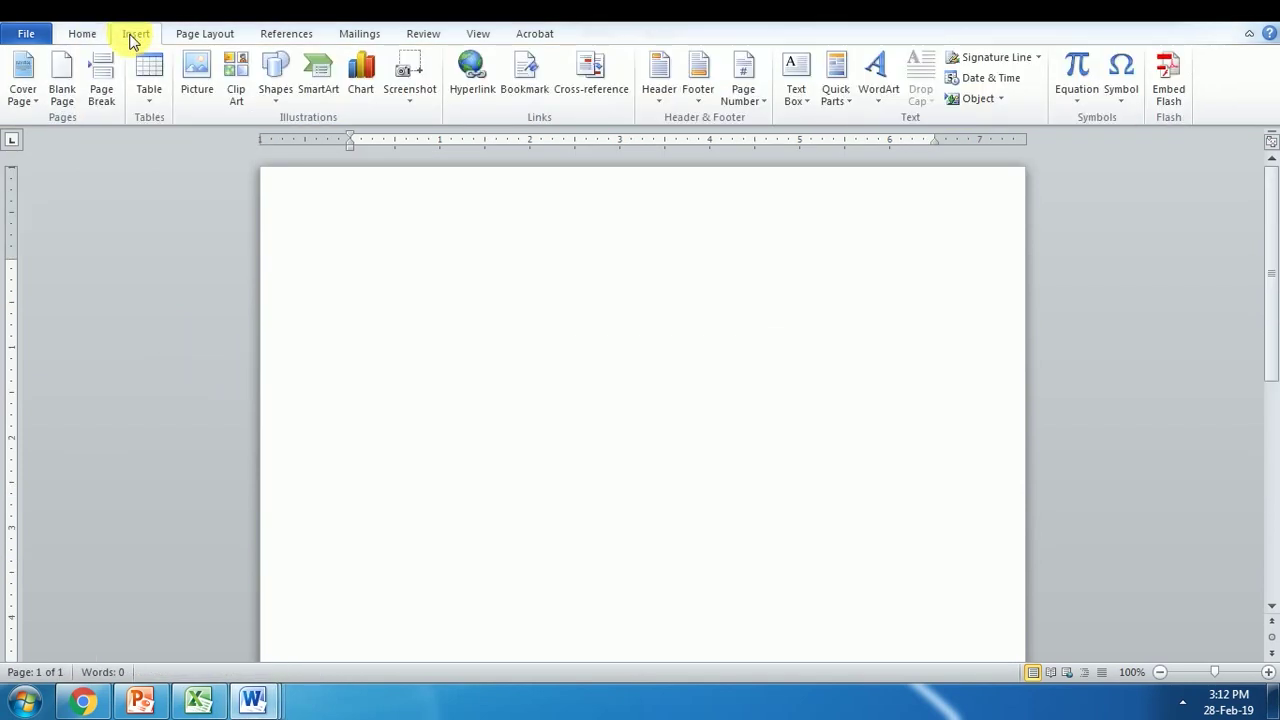
left_click(150, 100)
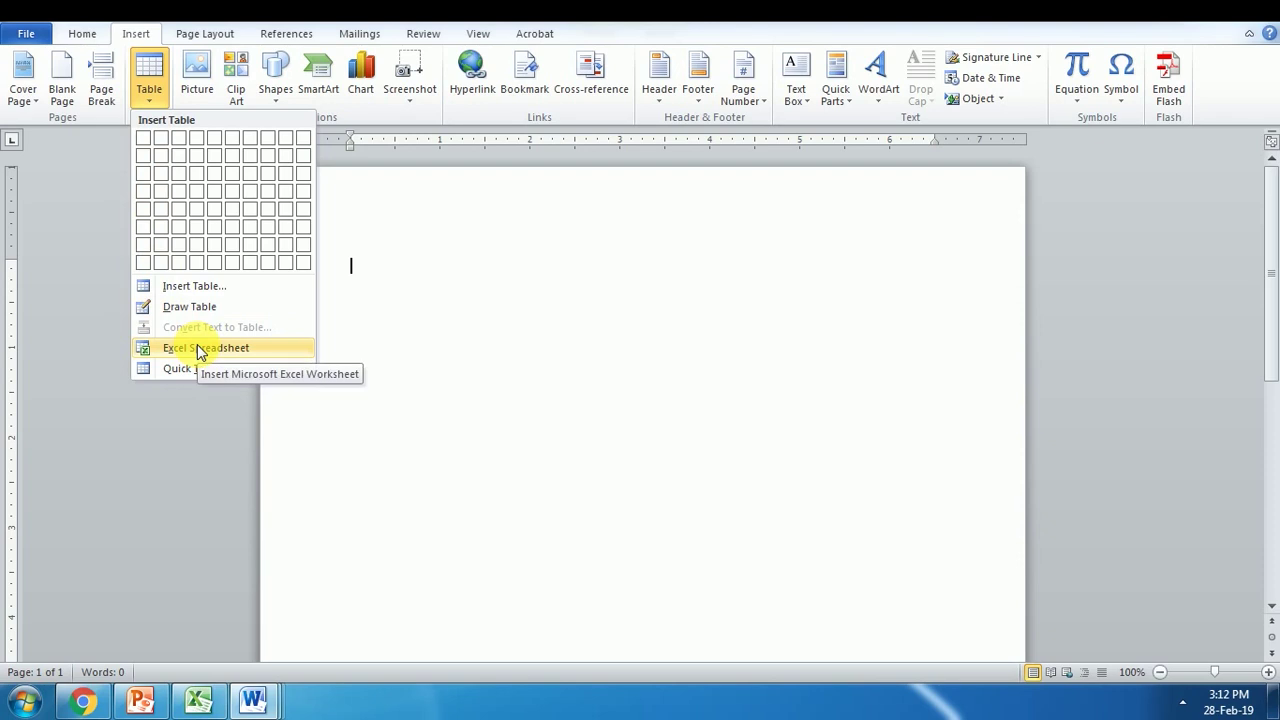
left_click(200, 351)
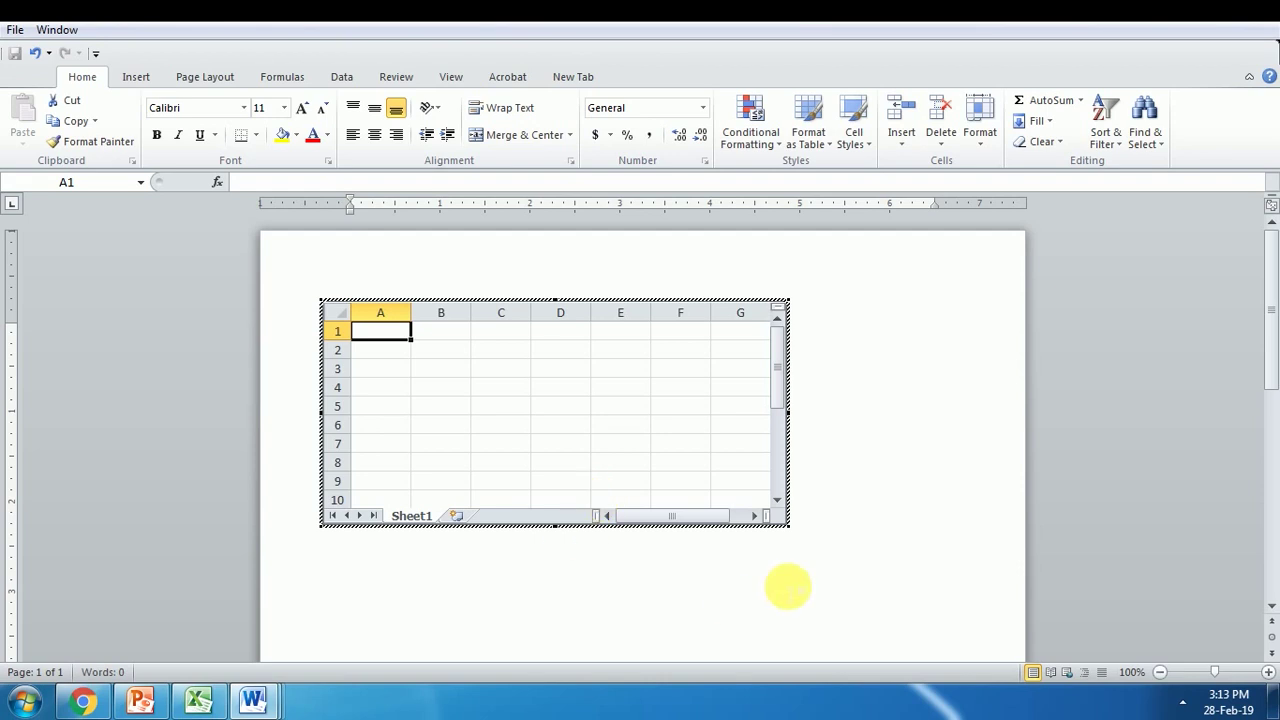
left_click(790, 589)
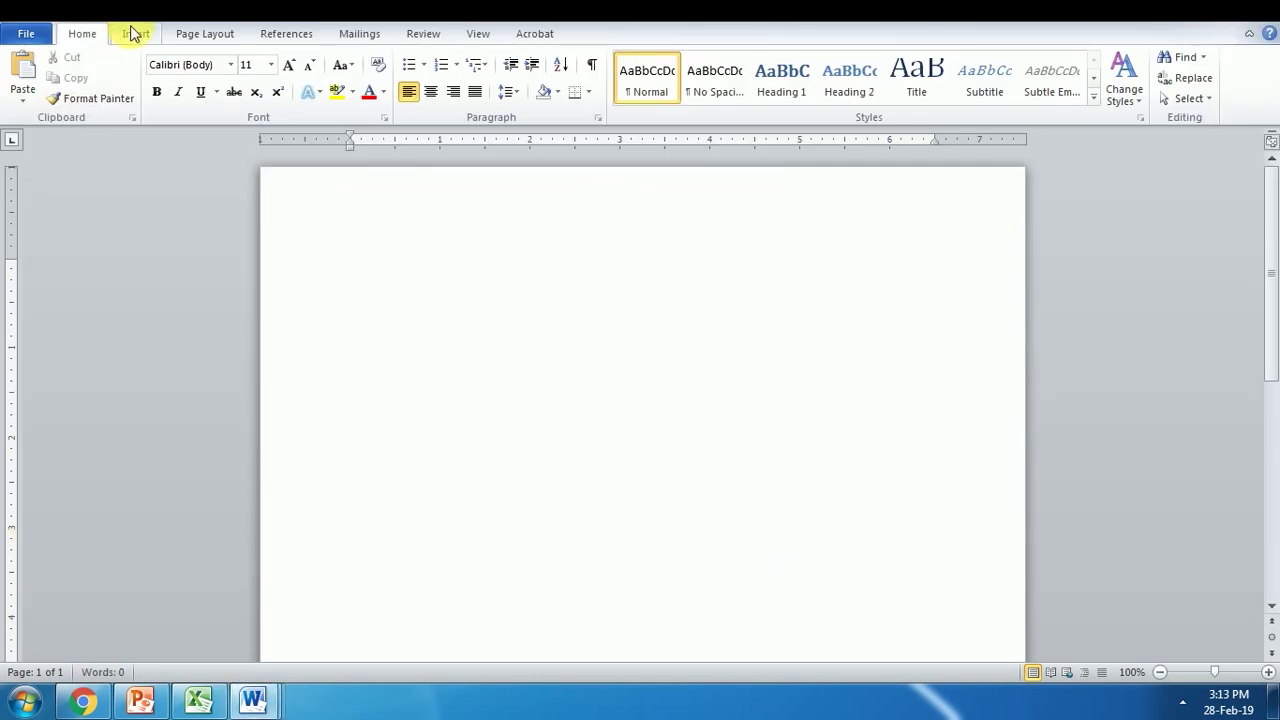
Open the Quick Tables gallery and scroll down to the Calendar 3 December design
left_click(131, 33)
left_click(150, 92)
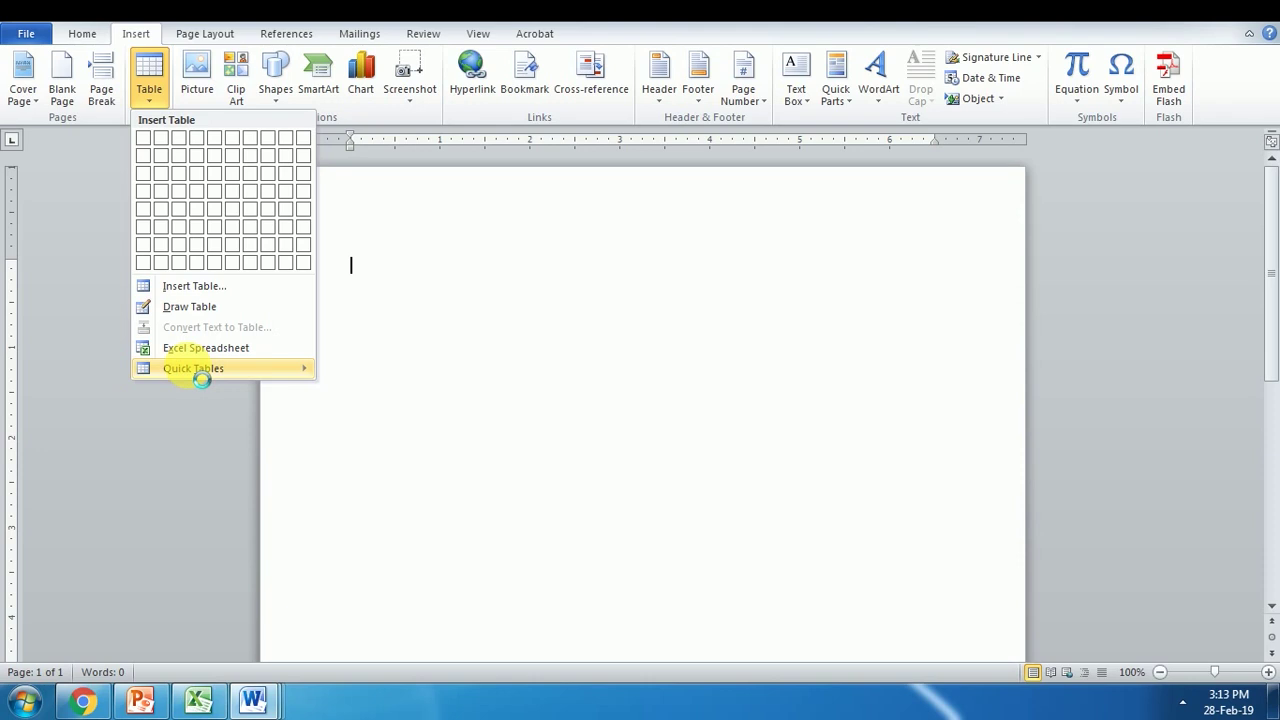
mouse_move(196, 379)
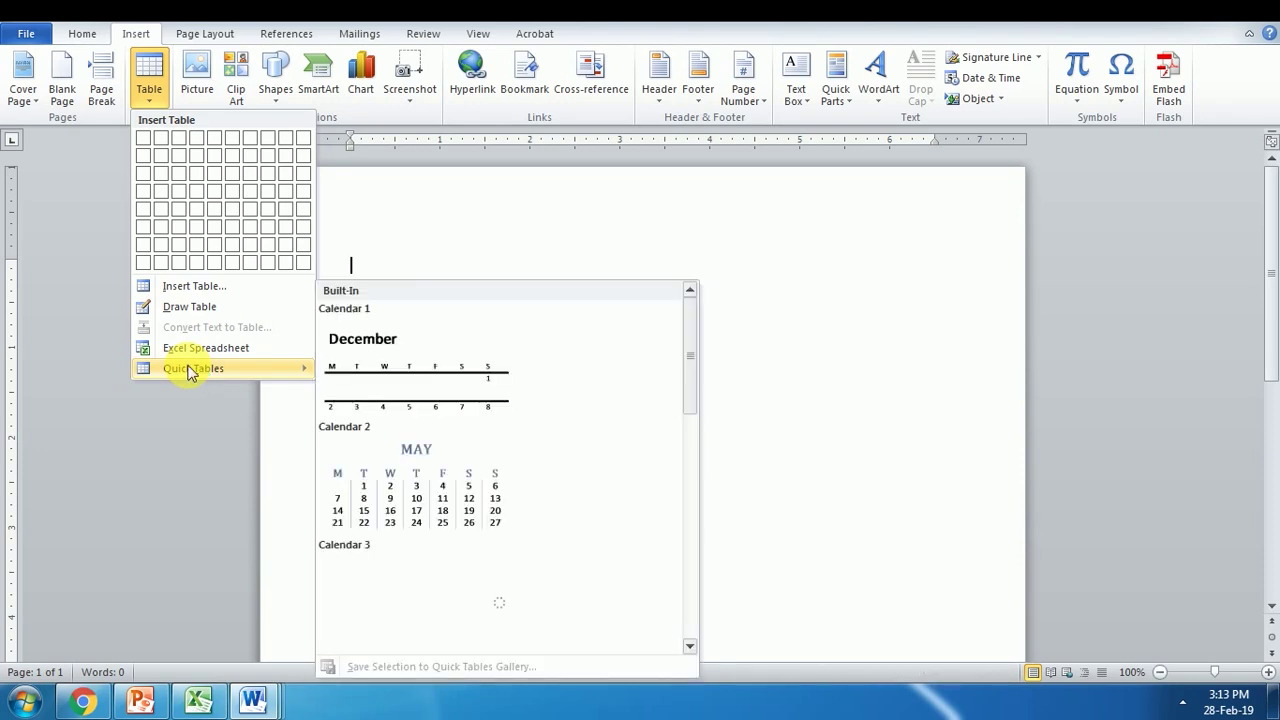
left_click(690, 648)
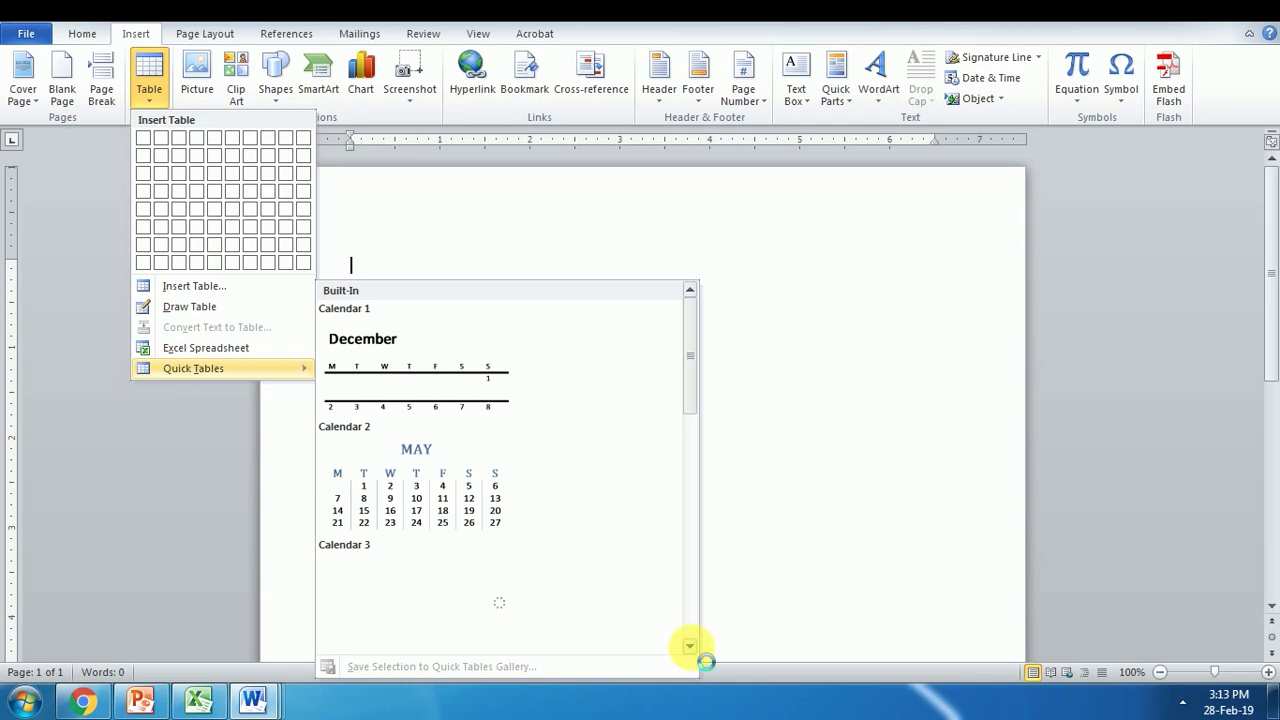
left_click(690, 648)
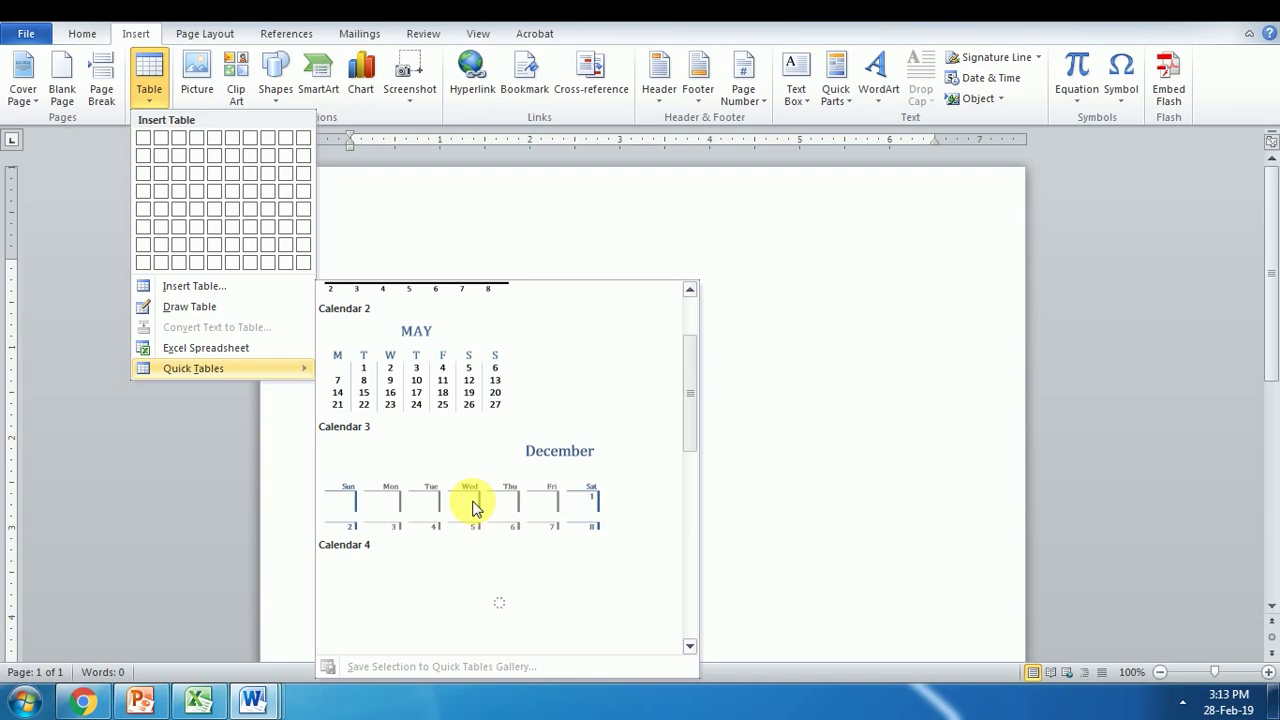
Insert the Calendar 3 quick table and retype its month heading from December to May
left_click(557, 503)
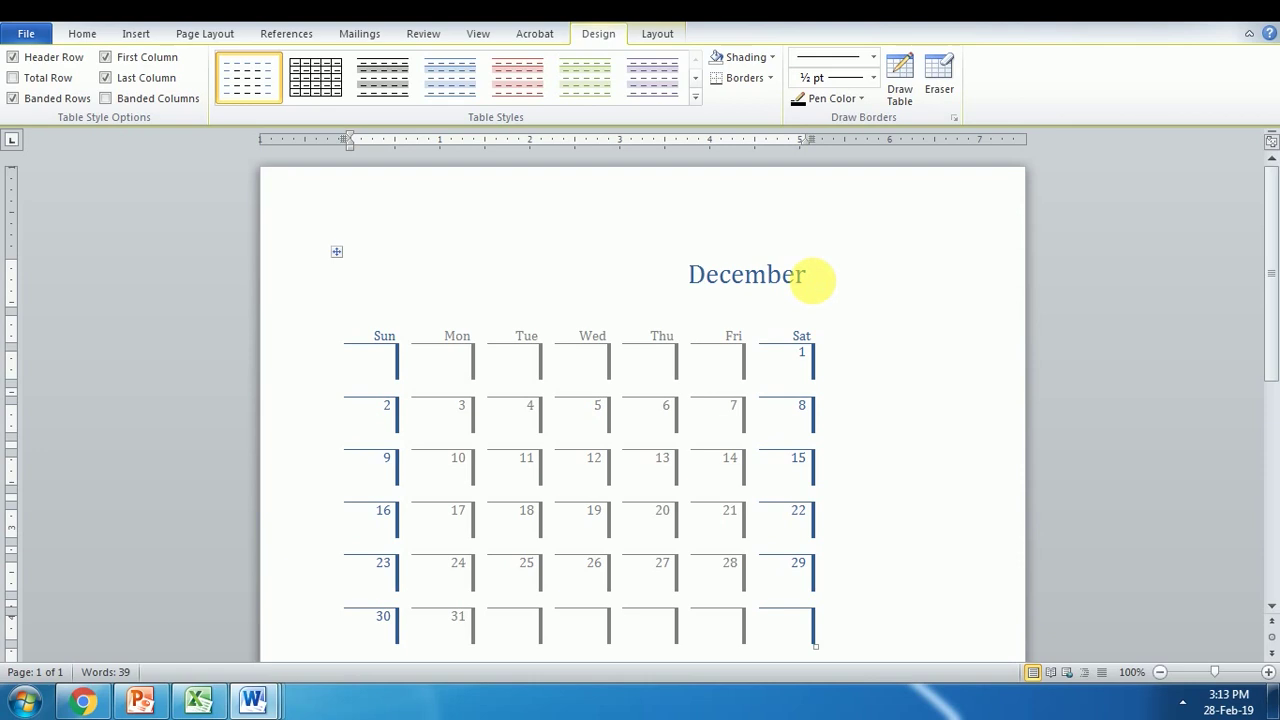
left_click_drag(808, 278, 667, 288)
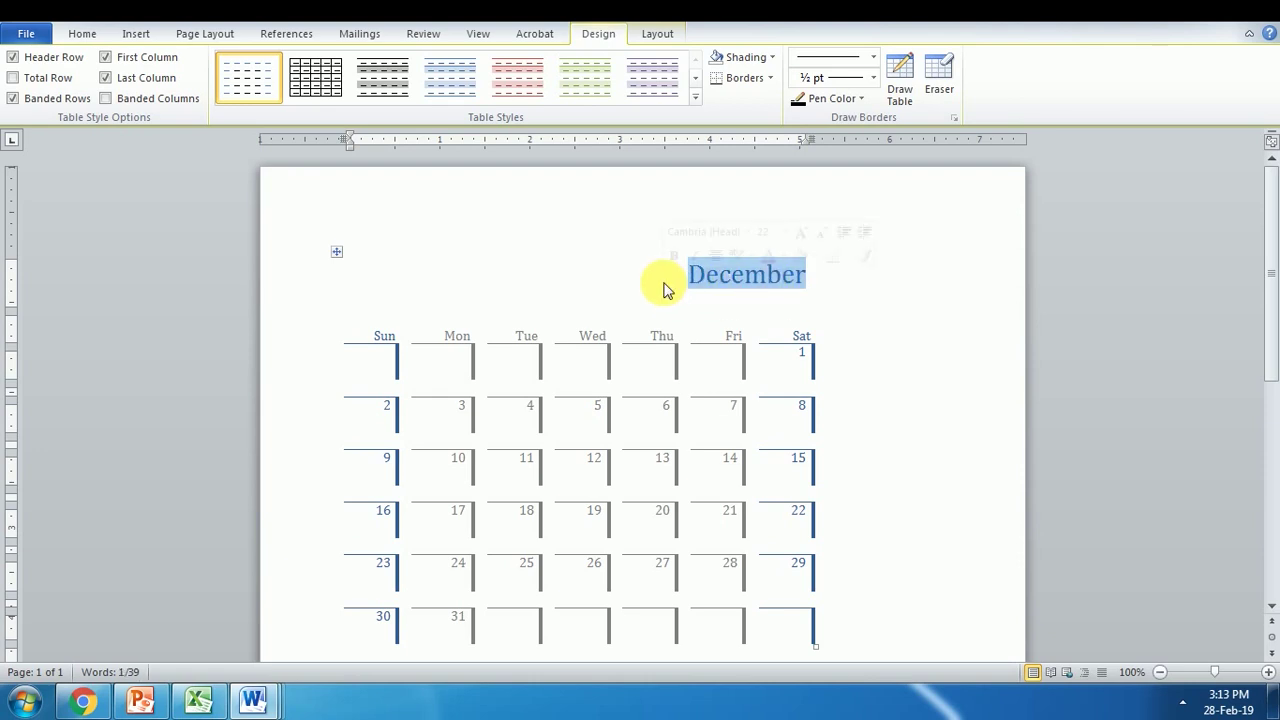
key("Delete")
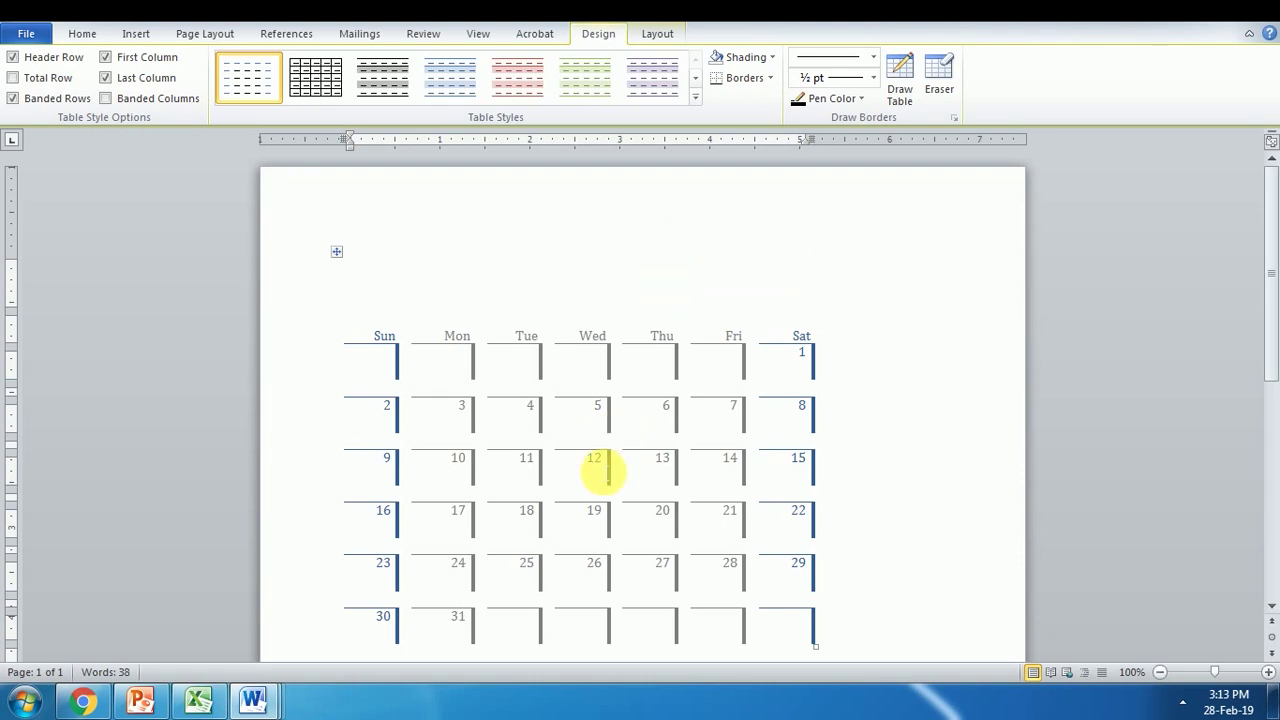
type("M")
type("ay")
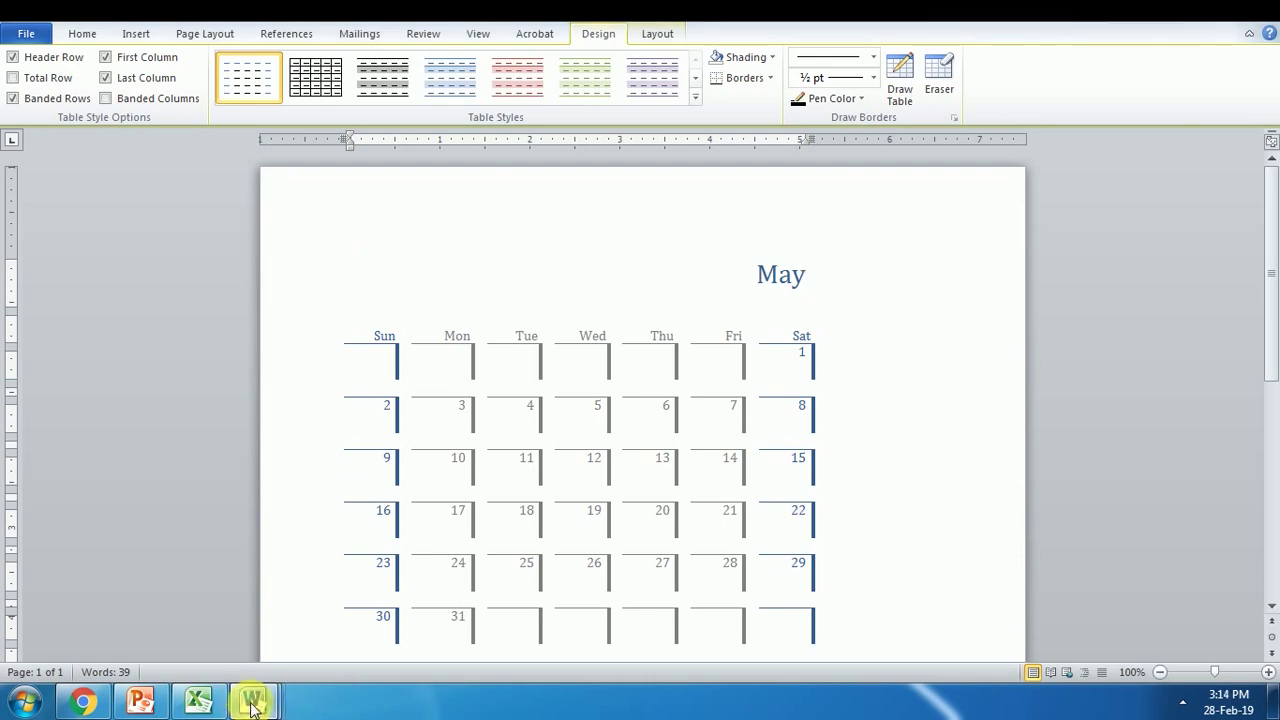
Switch back to the grid-tables document, scroll to the top and click inside the 10-by-8 table
mouse_move(251, 700)
left_click(338, 622)
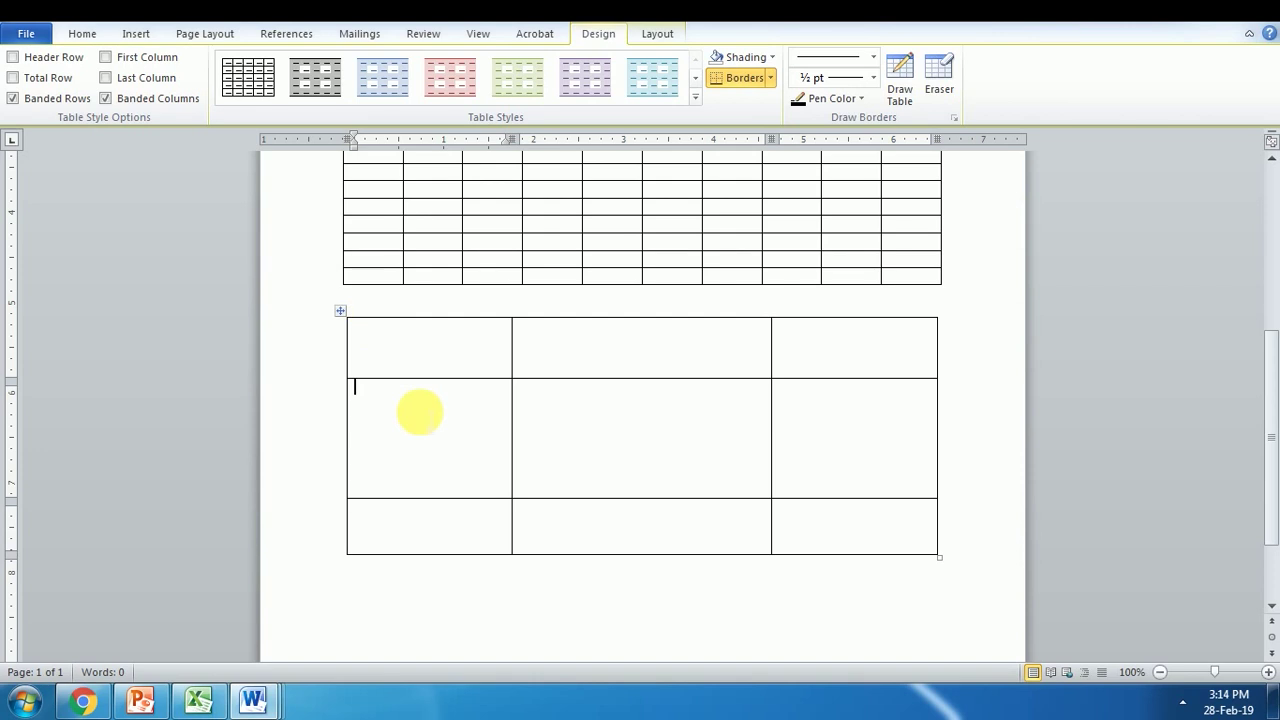
scroll(424, 416, "up", 3)
scroll(429, 421, "up", 3)
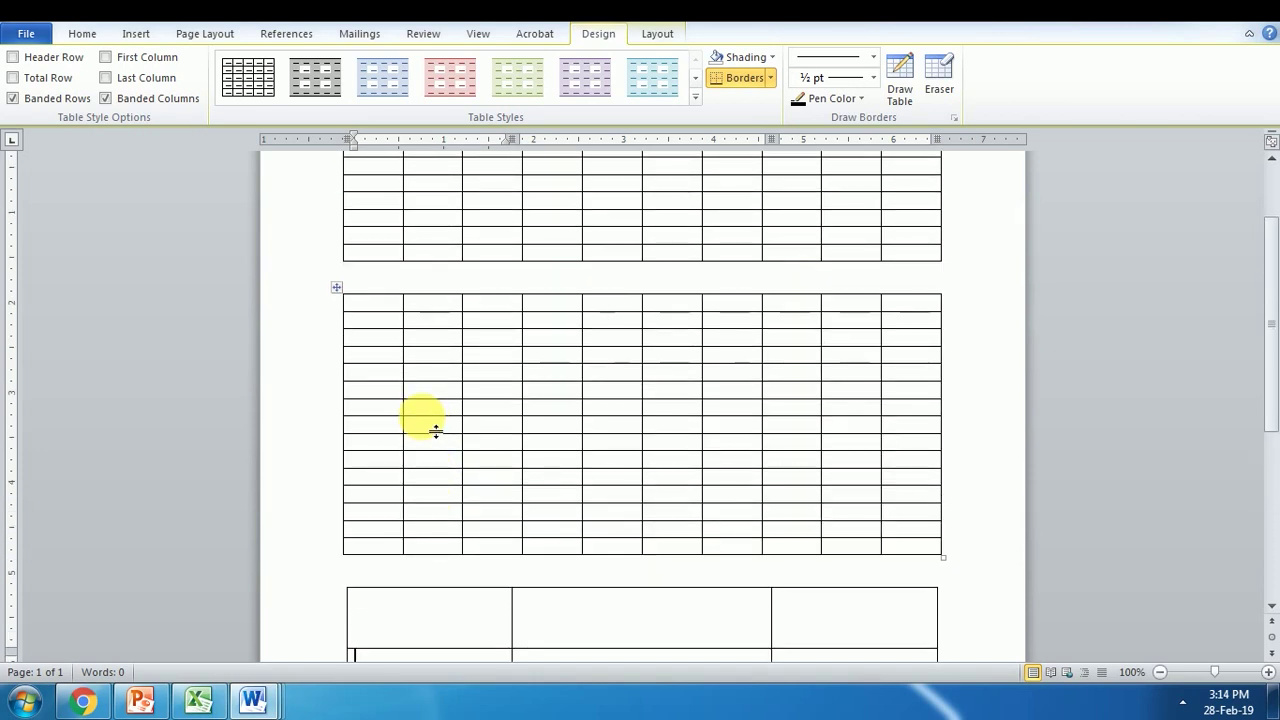
scroll(431, 426, "up", 3)
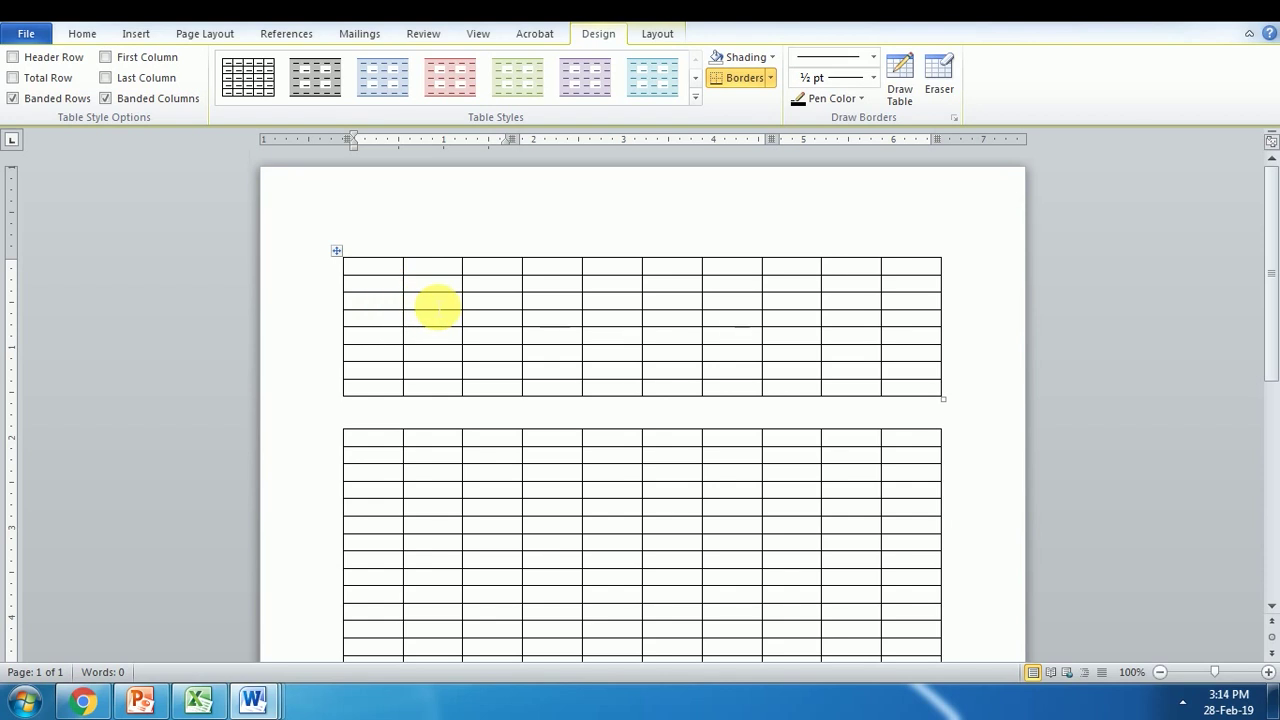
left_click(437, 308)
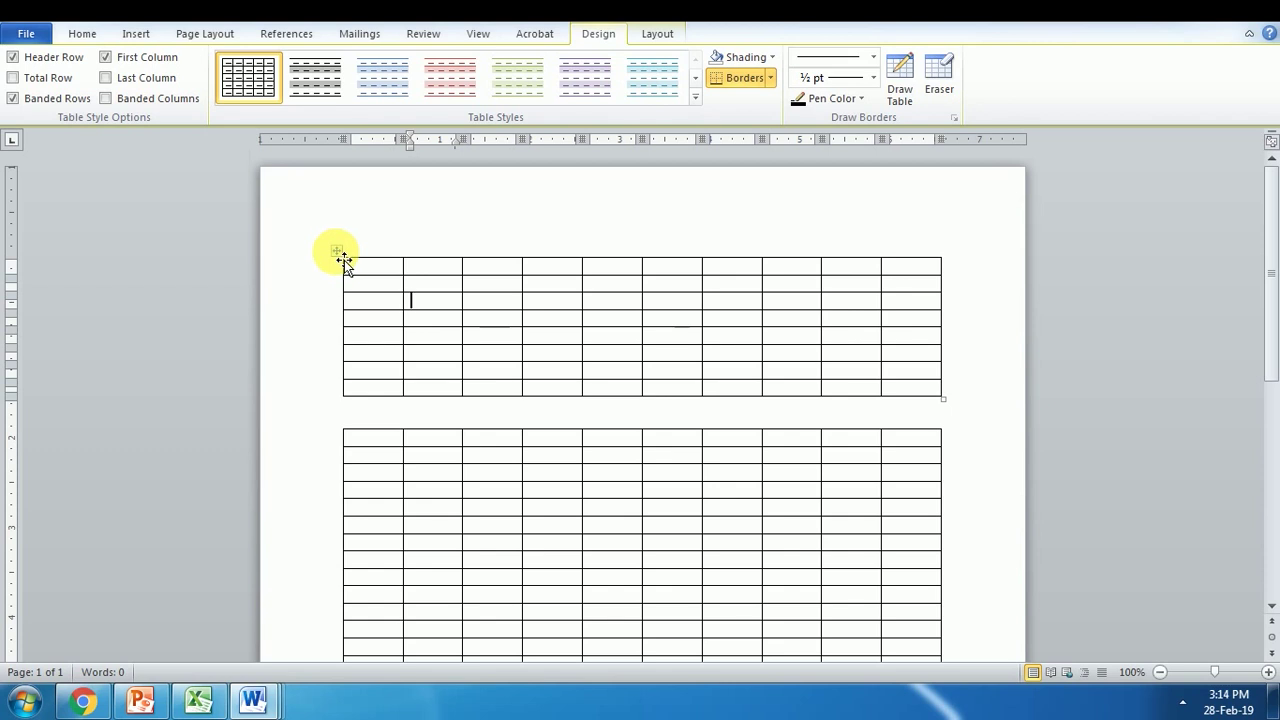
Select the whole 10-by-8 grid table with its move handle
left_click(336, 250)
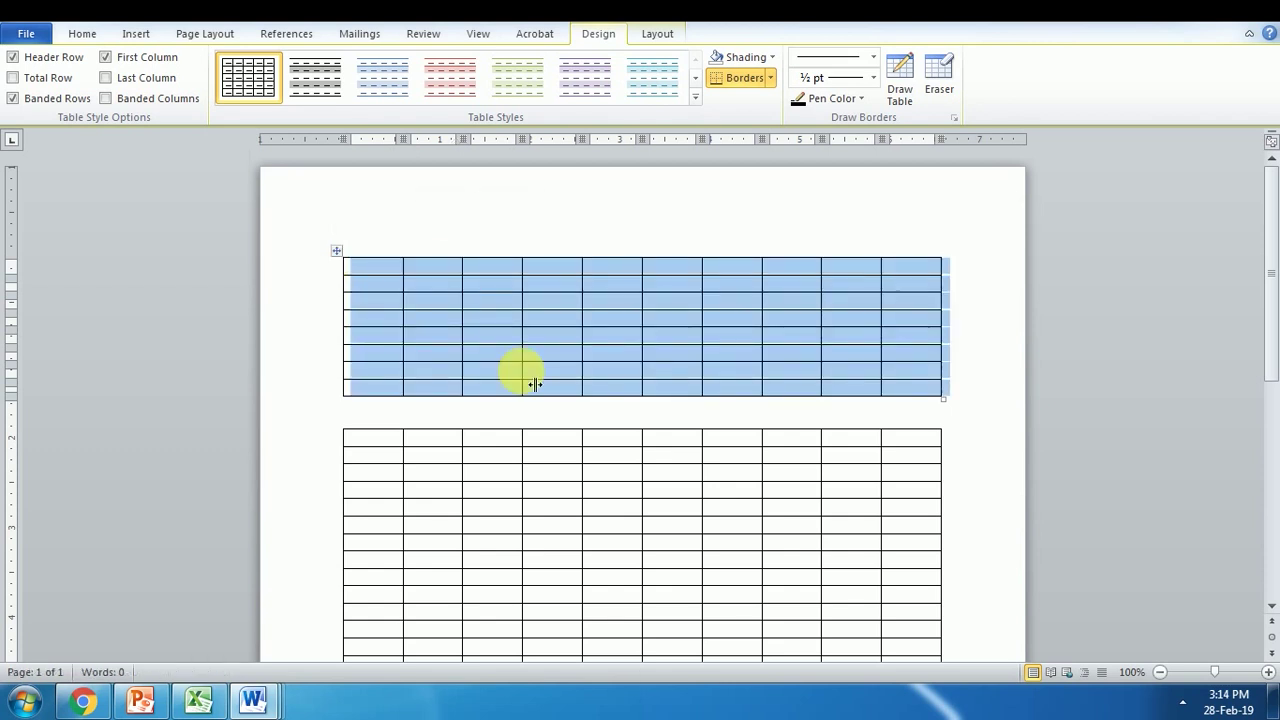